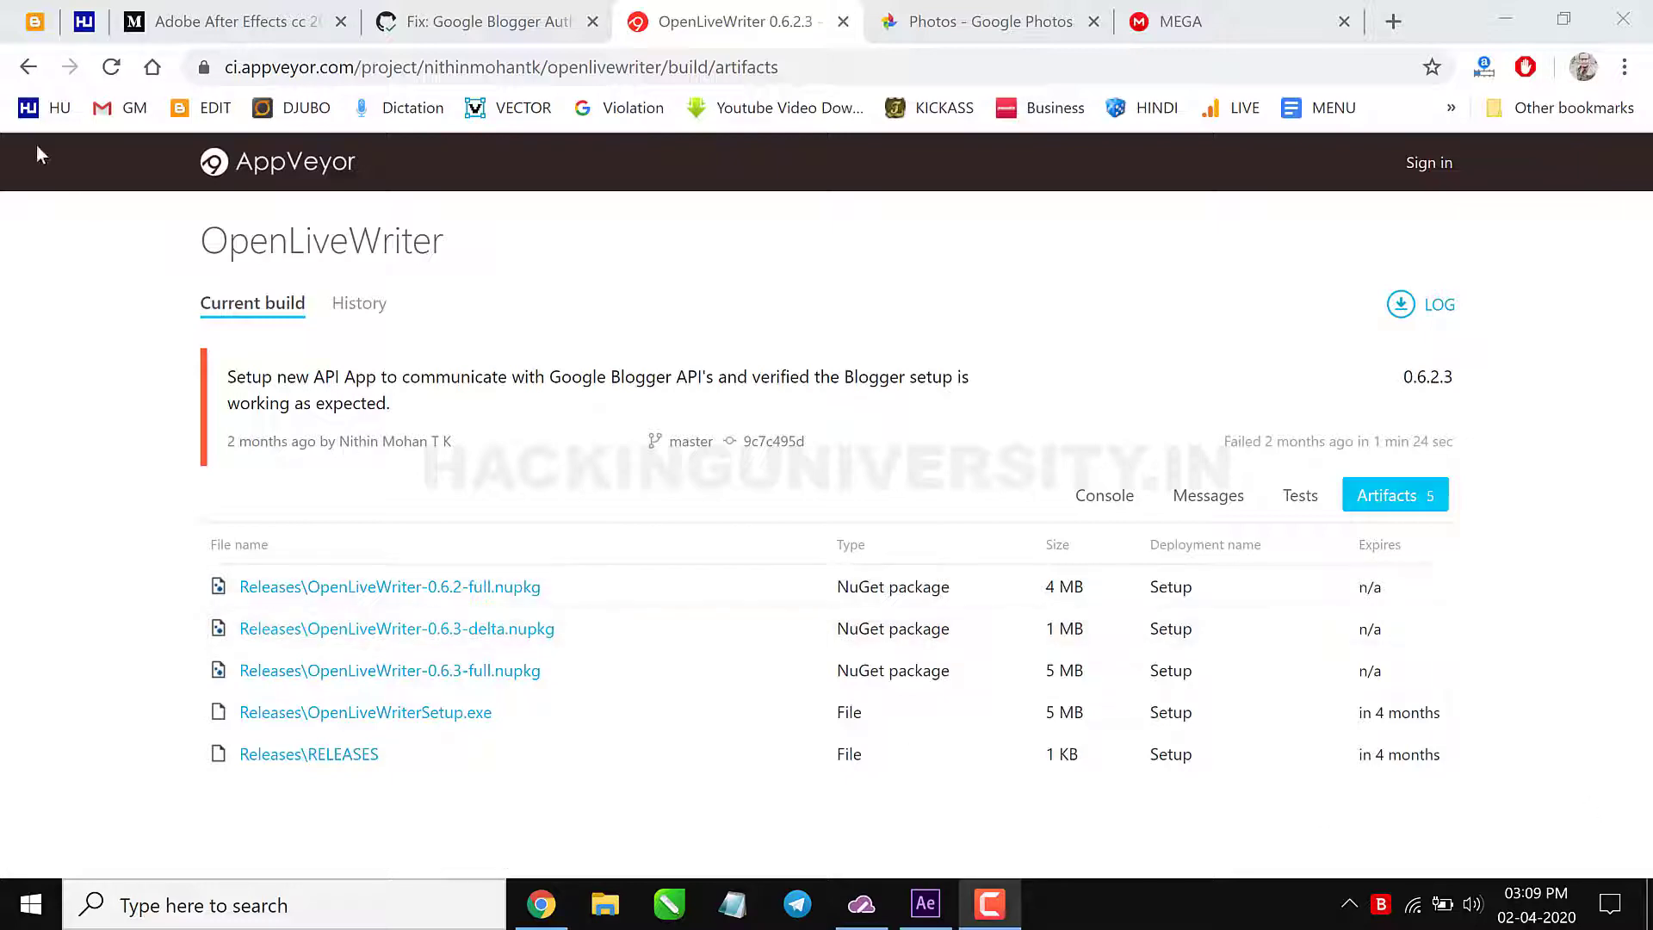
# Step: Switch to Open Live Writer and check the installed build number in its About information
pyautogui.click(83, 22)
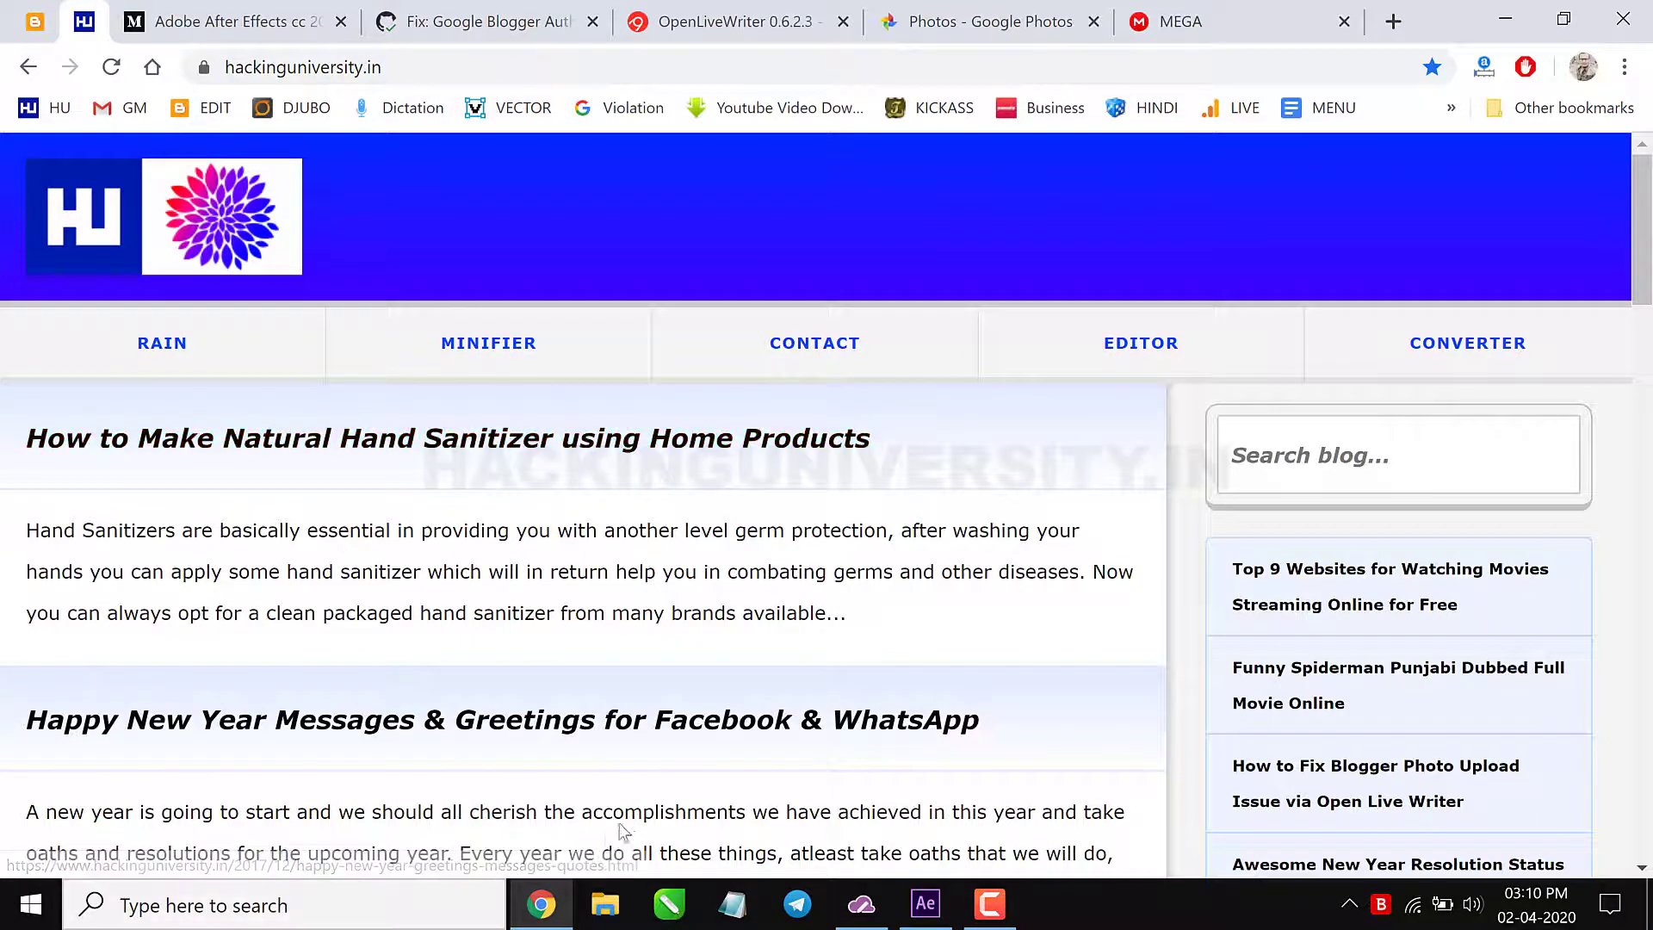
pyautogui.click(861, 904)
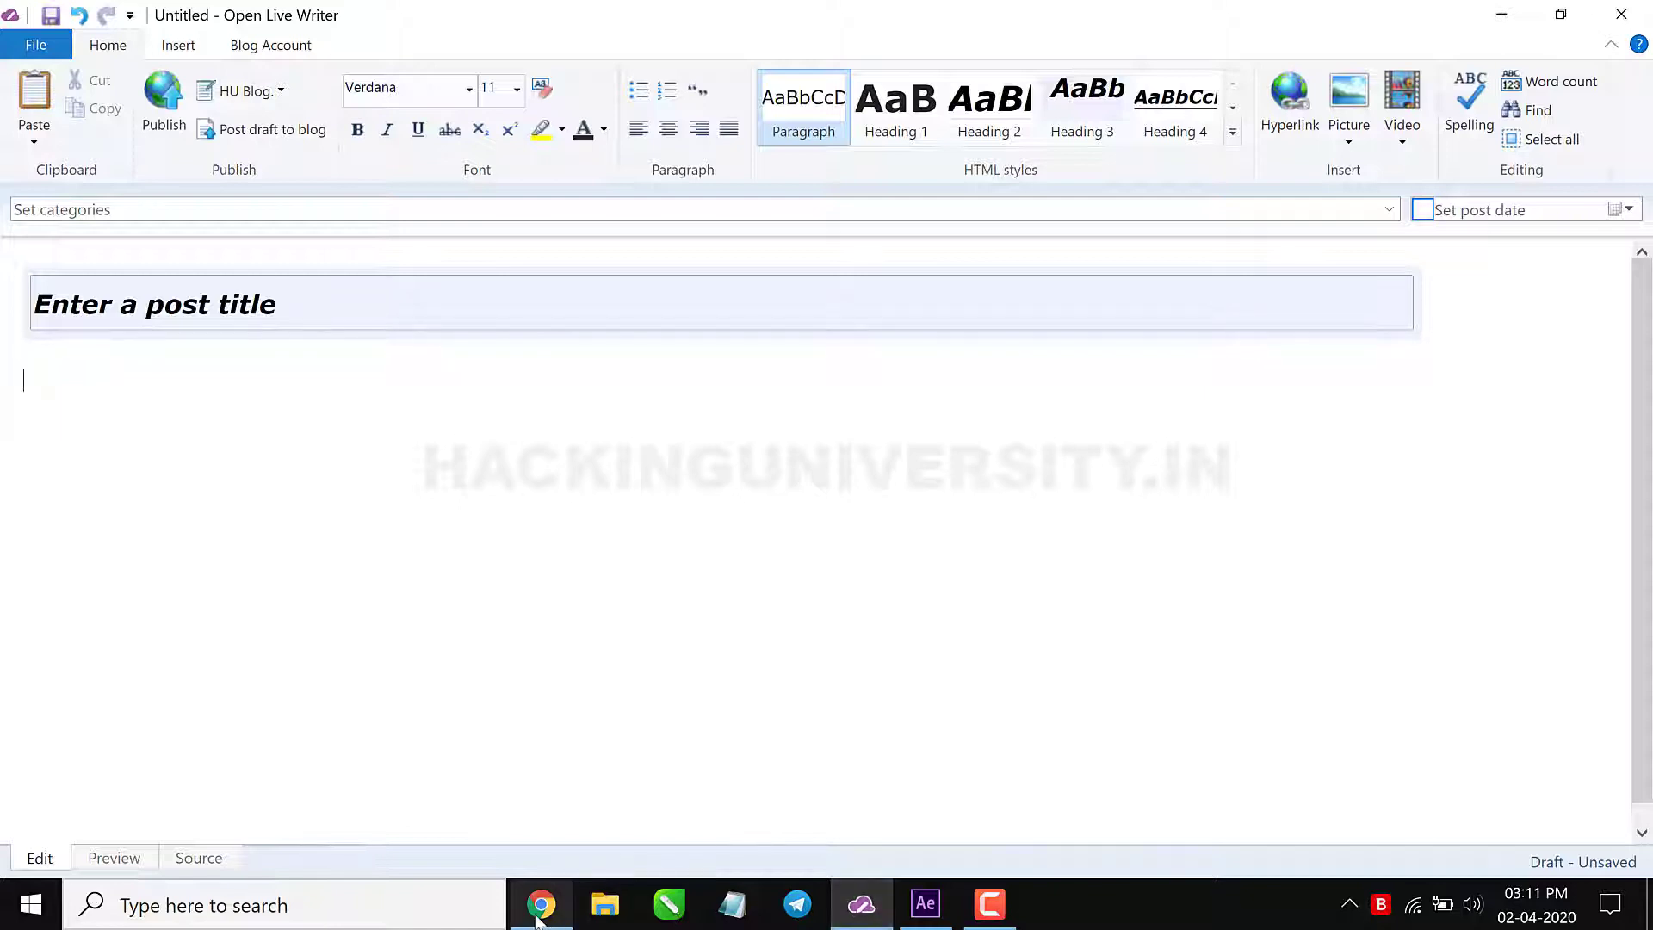
pyautogui.moveTo(535, 917)
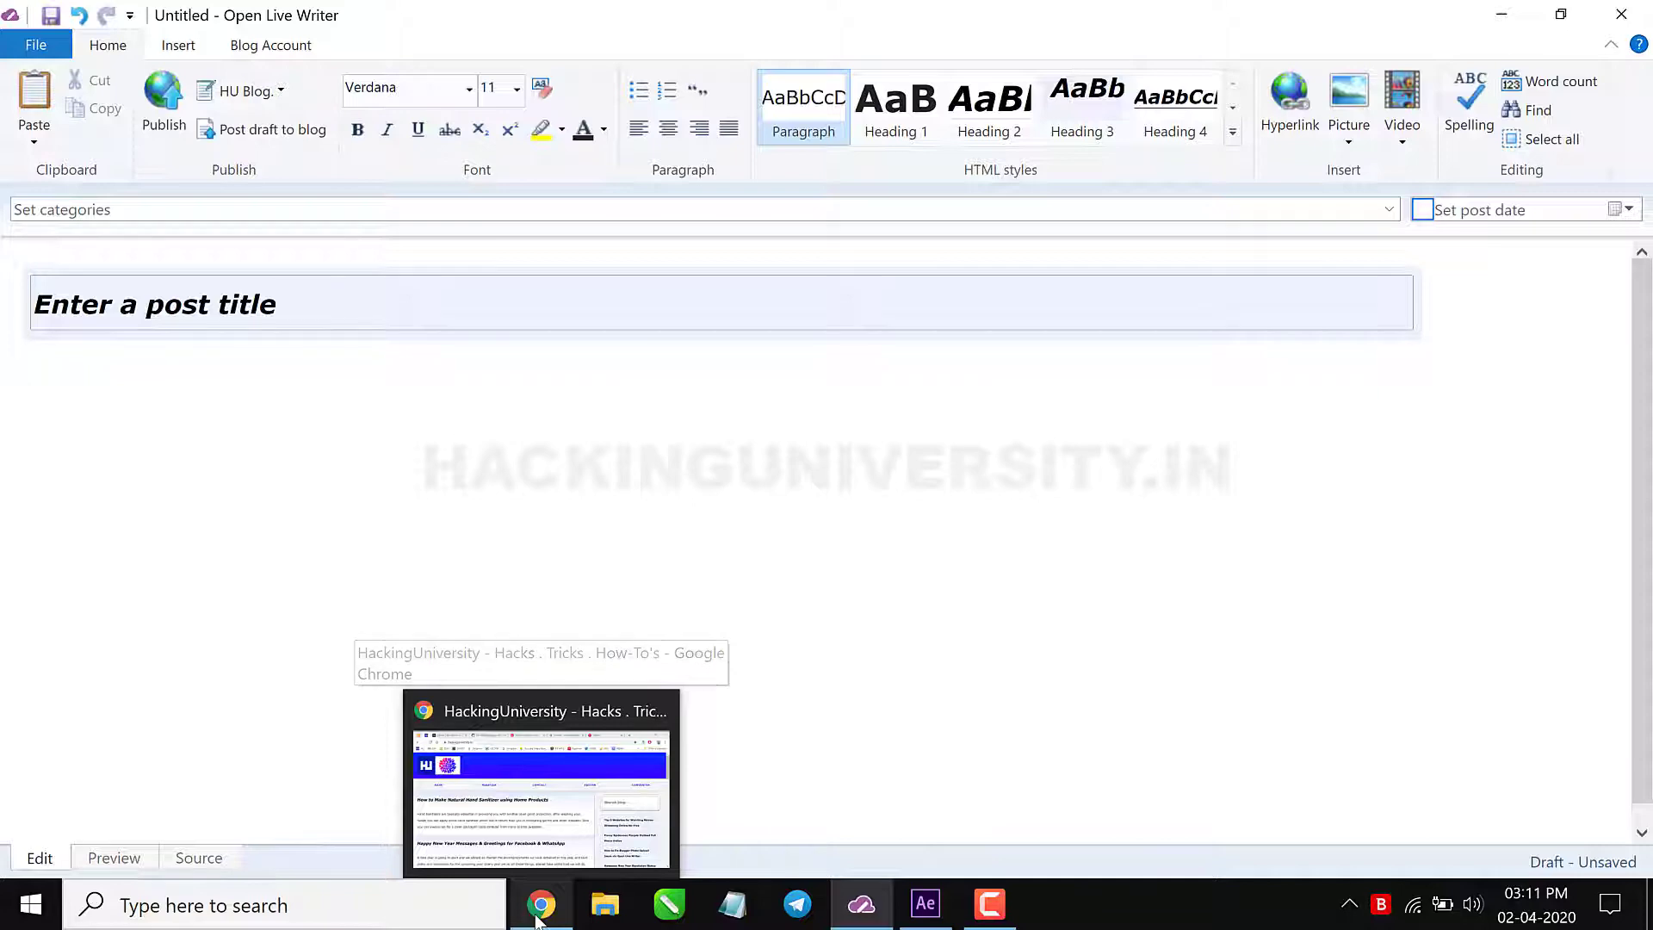
pyautogui.click(537, 916)
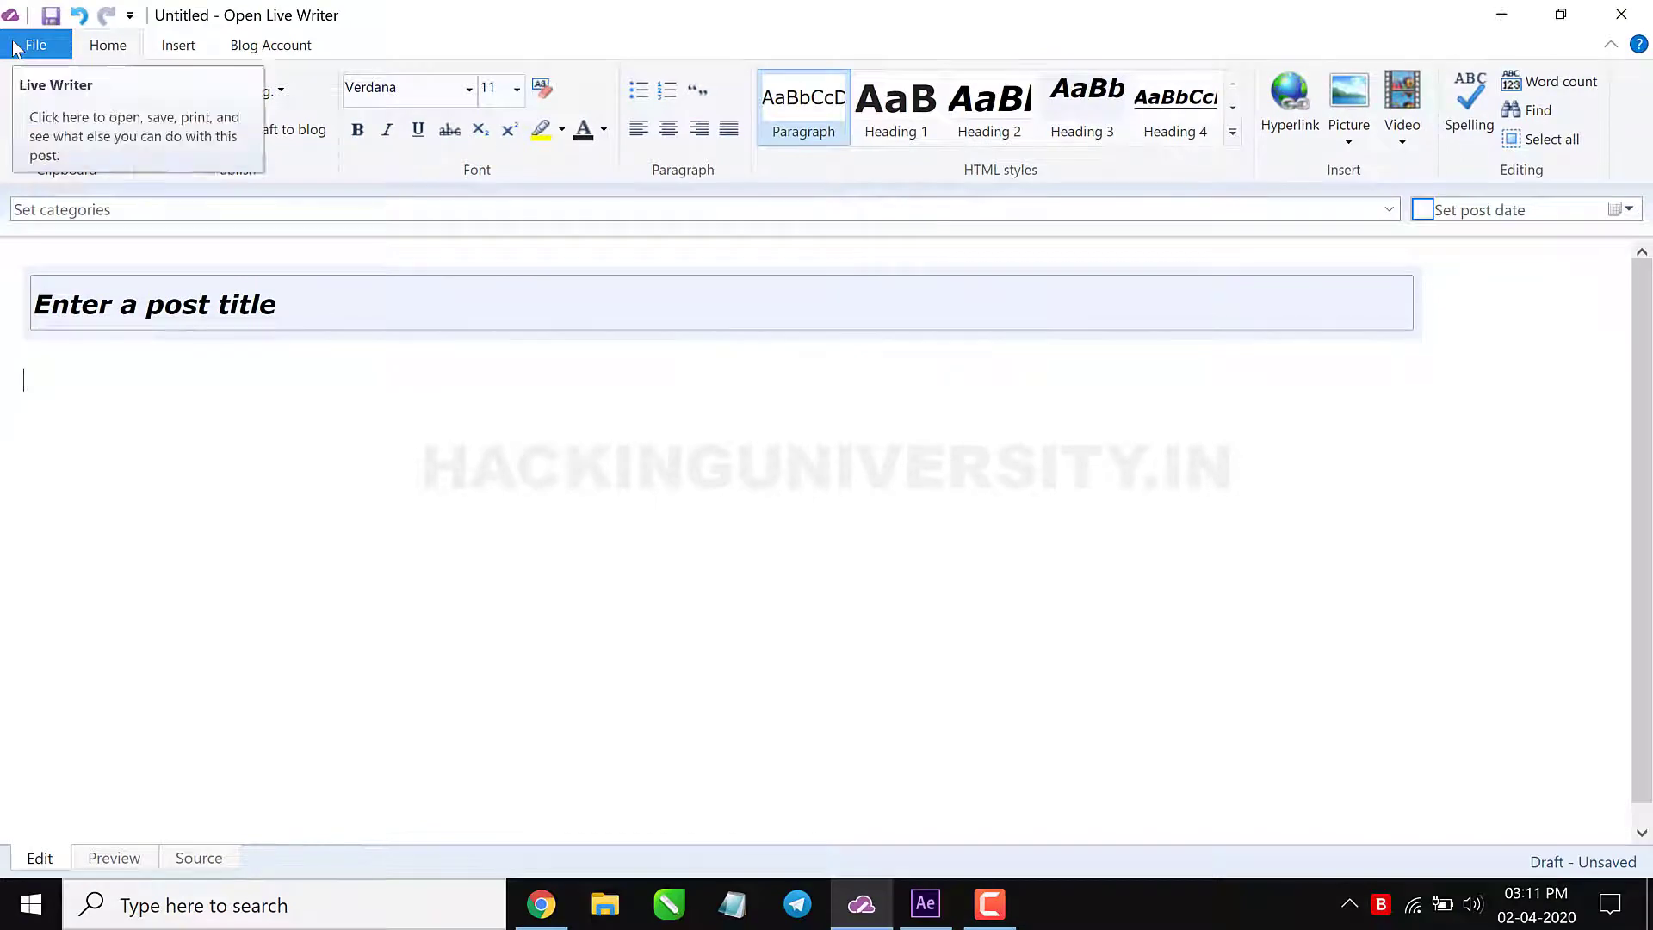
pyautogui.click(30, 44)
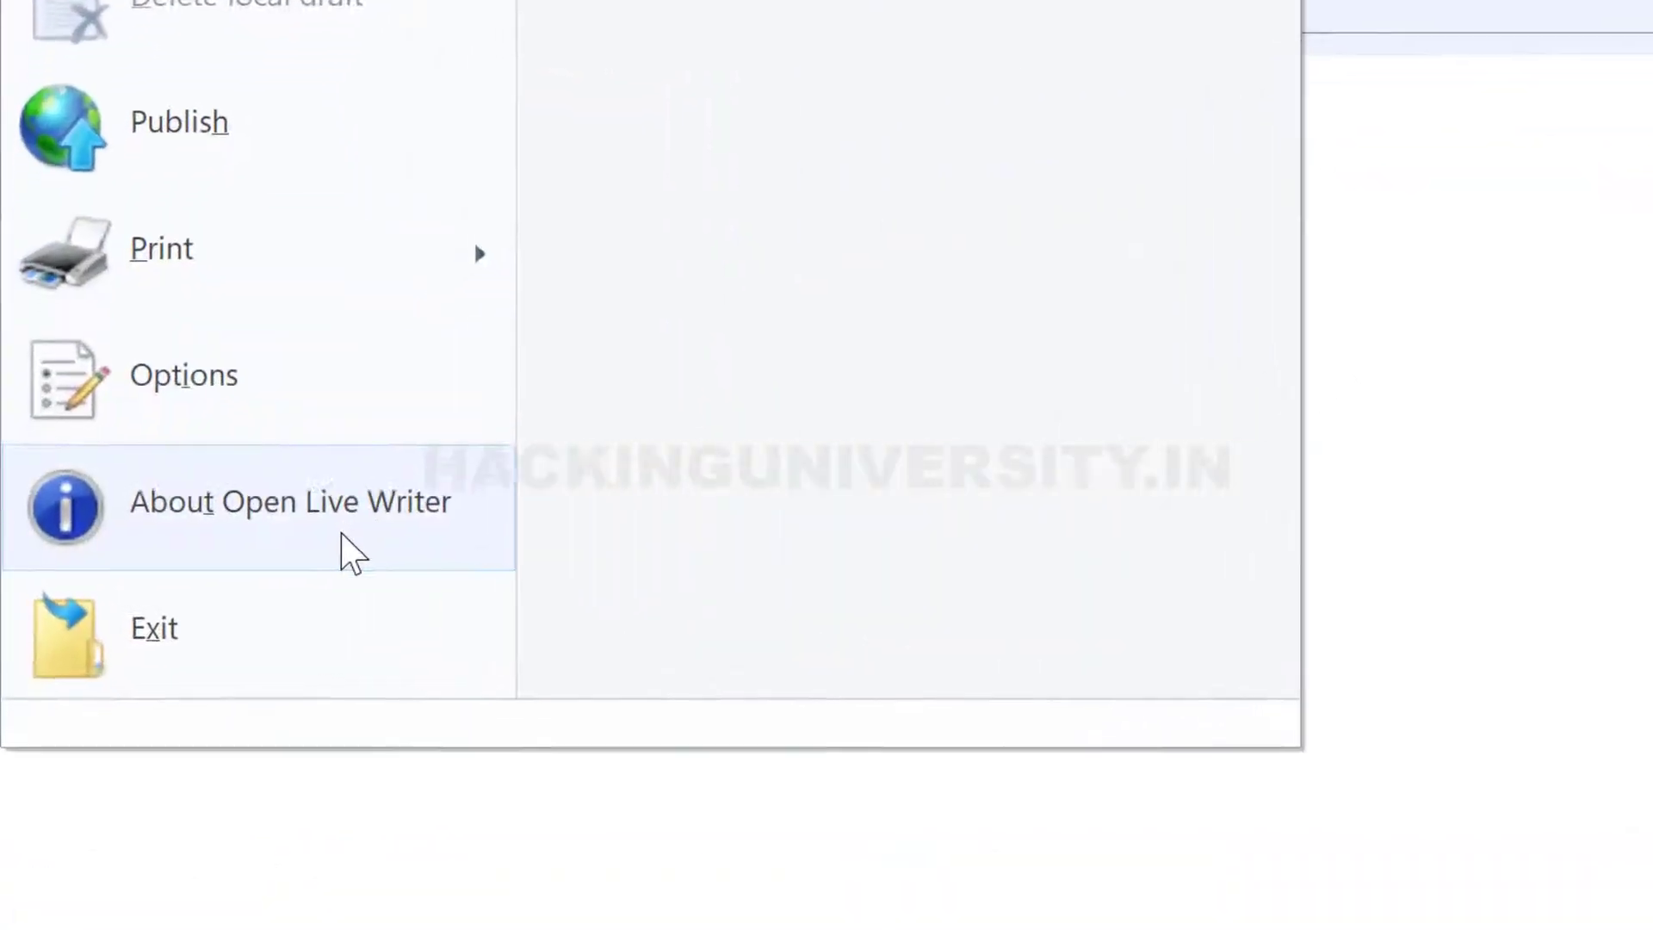
pyautogui.click(77, 618)
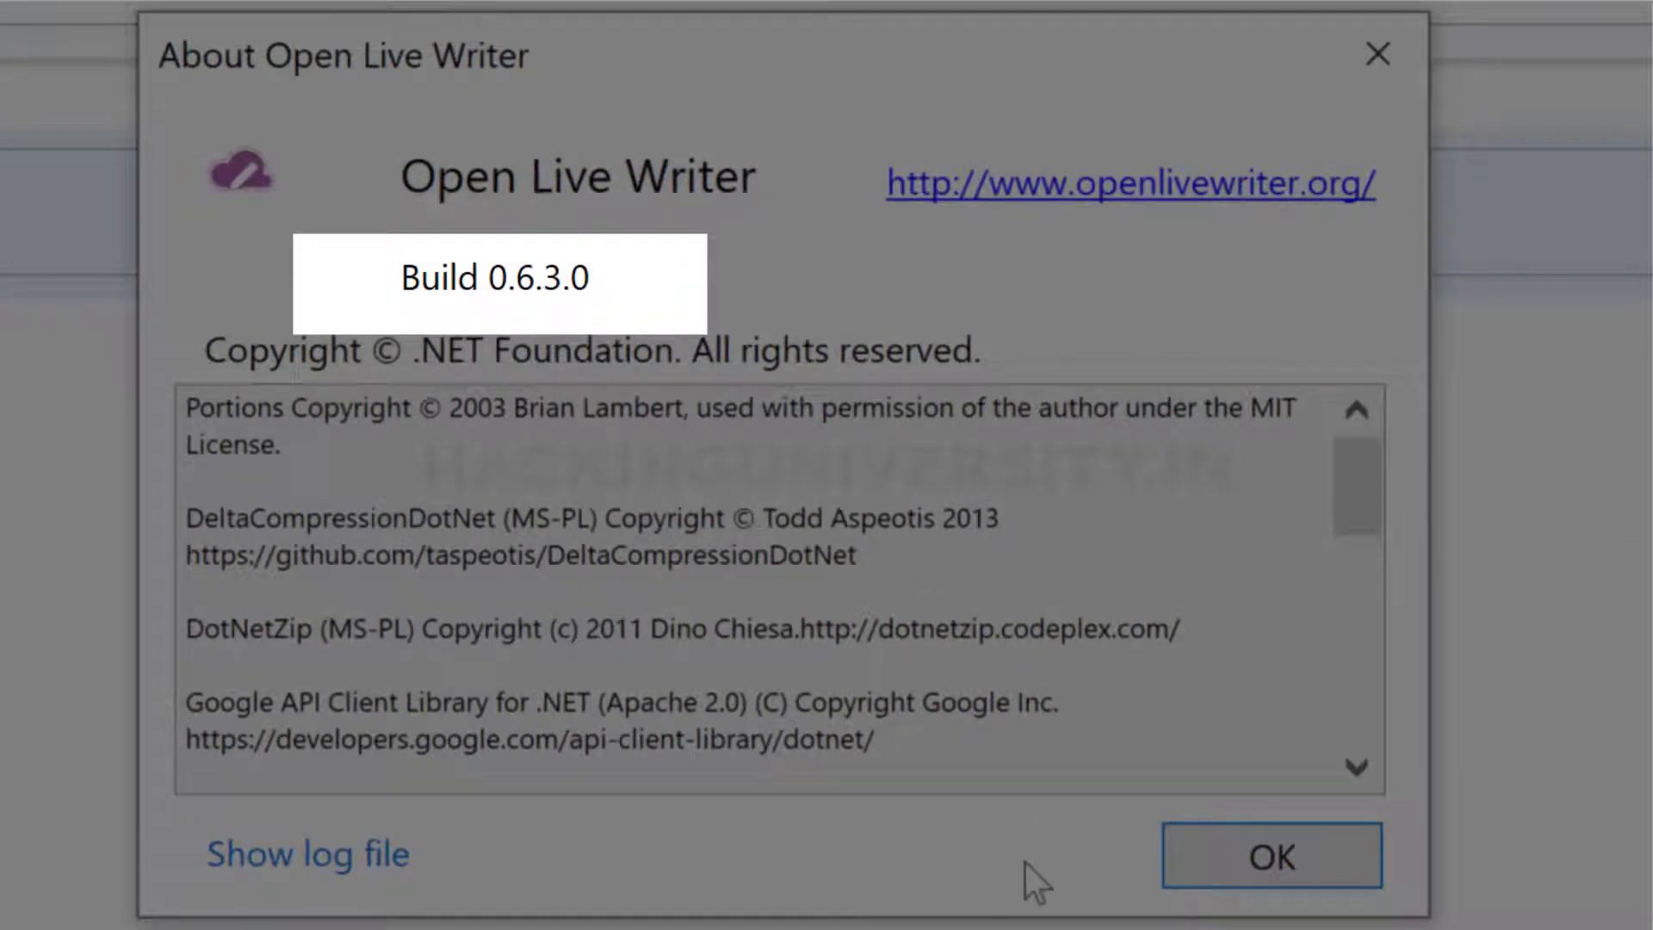
pyautogui.click(1242, 879)
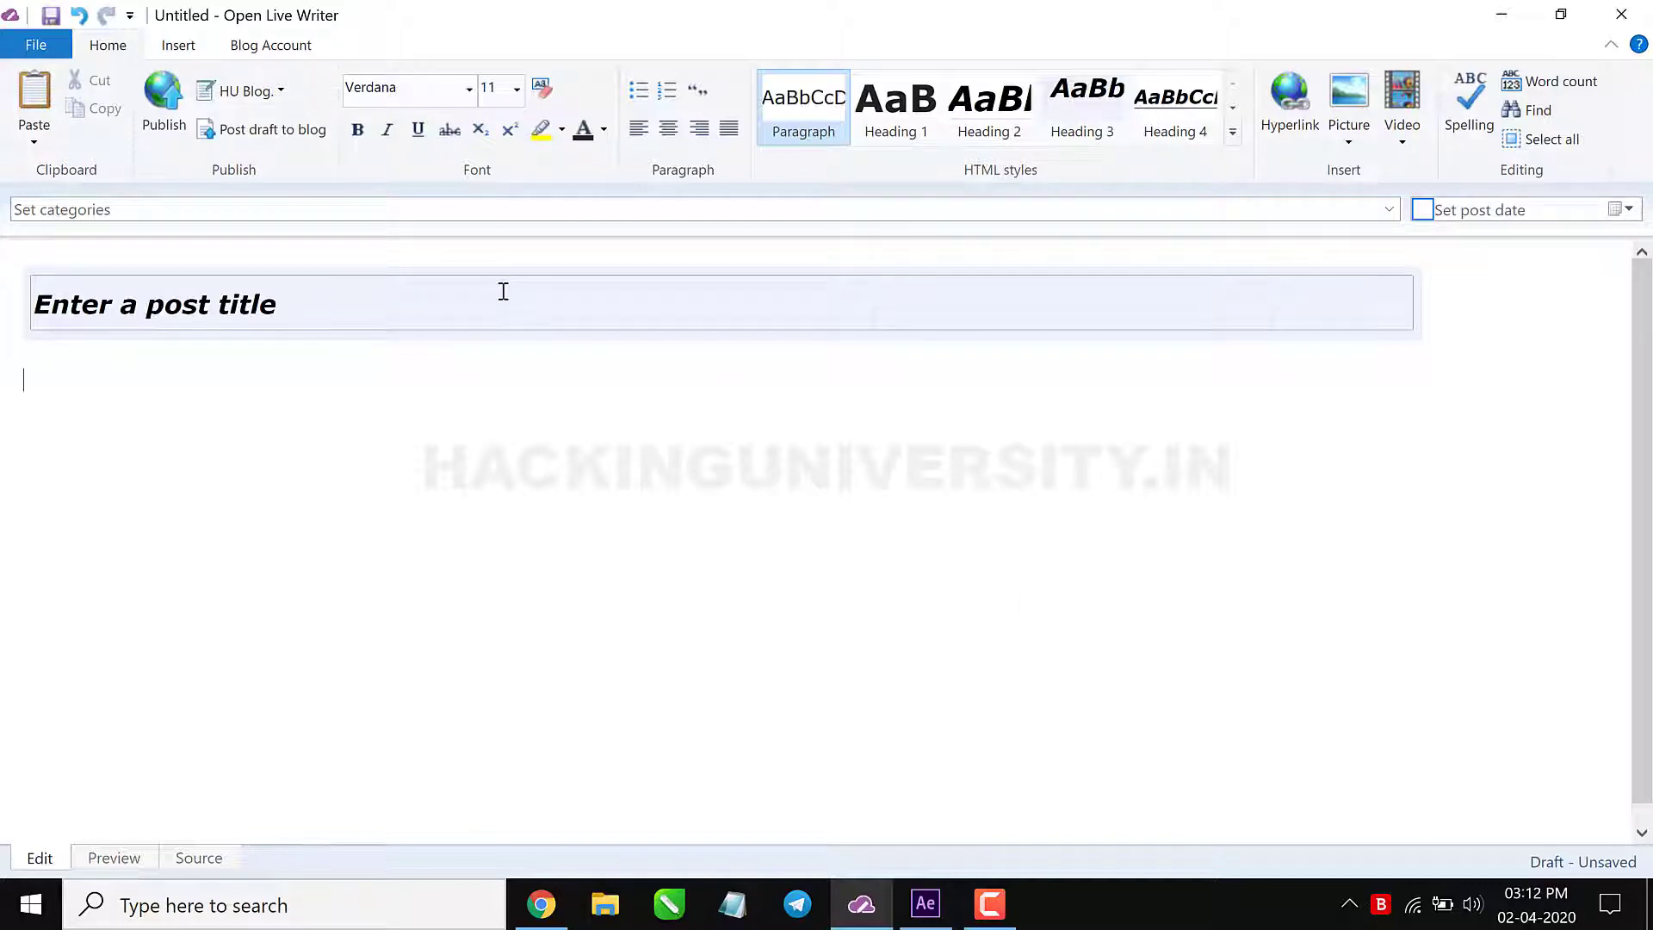
# Step: Switch to Chrome and view the OpenLiveWriter build artifacts on AppVeyor
pyautogui.click(541, 904)
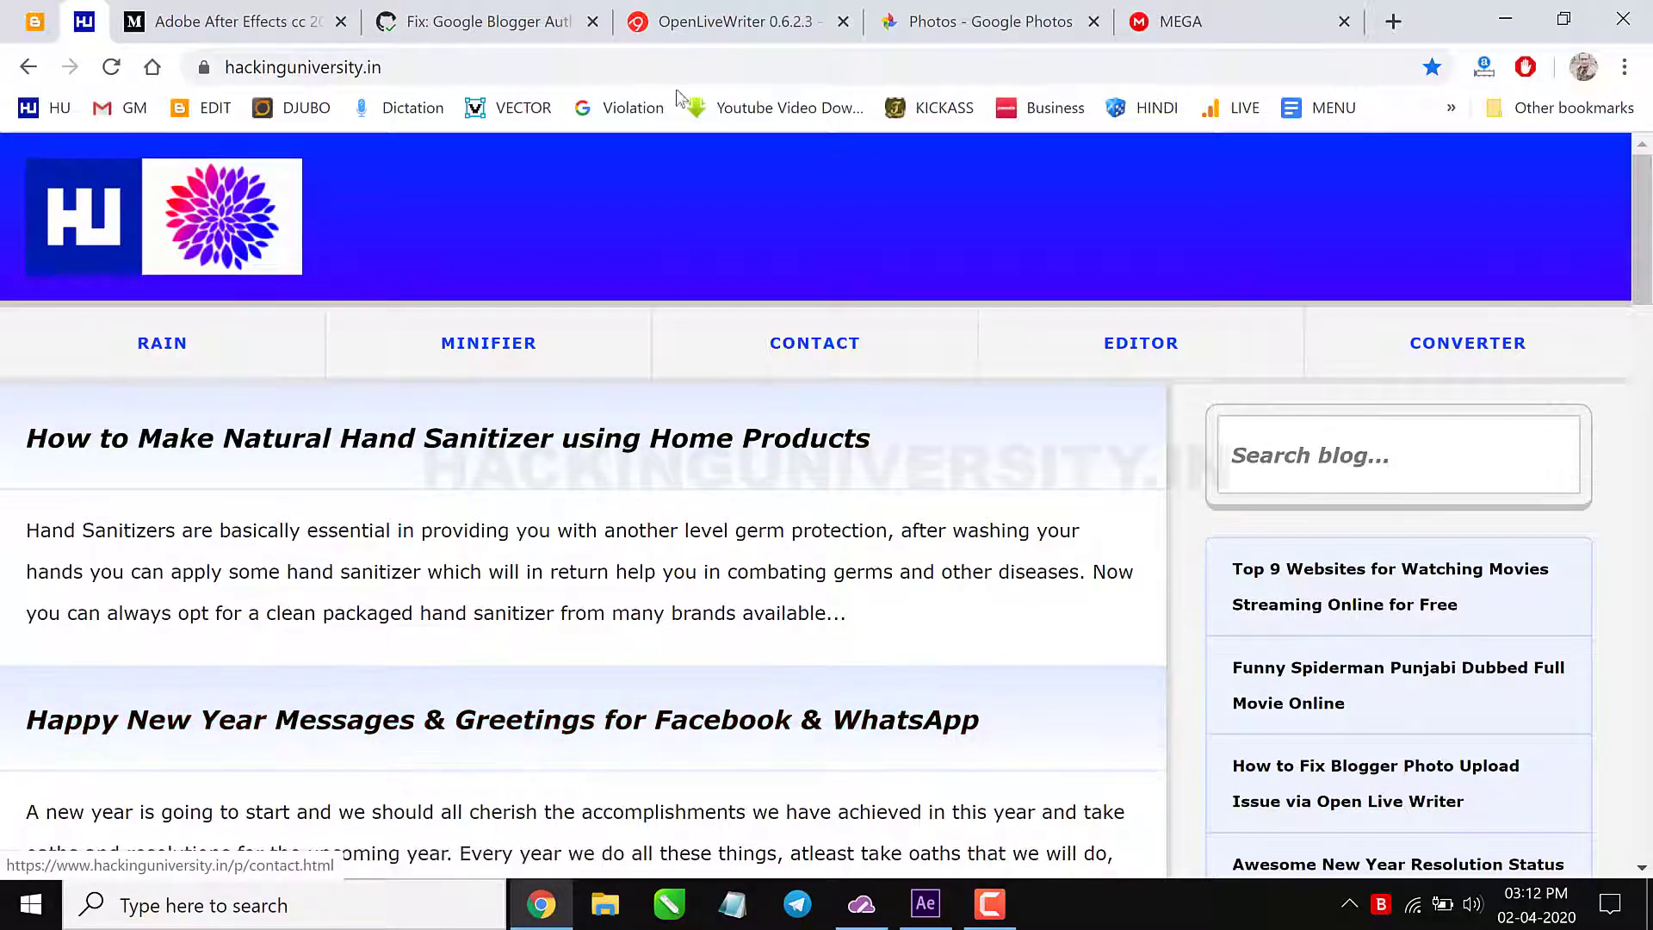
pyautogui.click(740, 33)
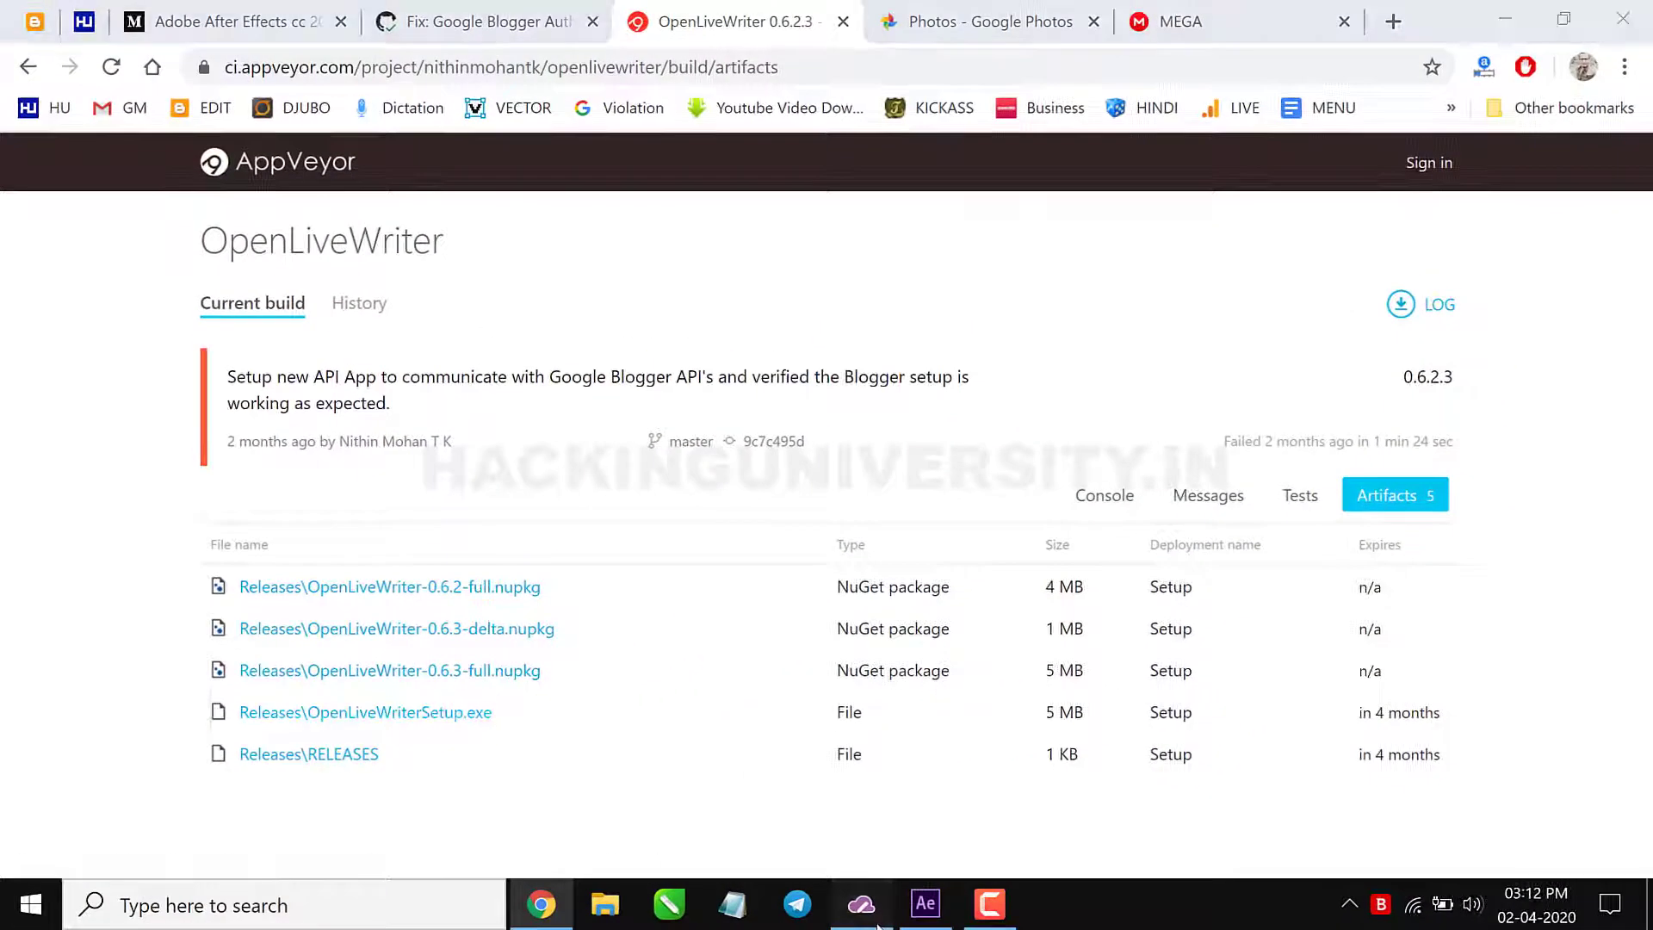
# Step: Switch to Open Live Writer and enter "dadadadasdadasdasdasd sacasasd" as the post title
pyautogui.click(862, 903)
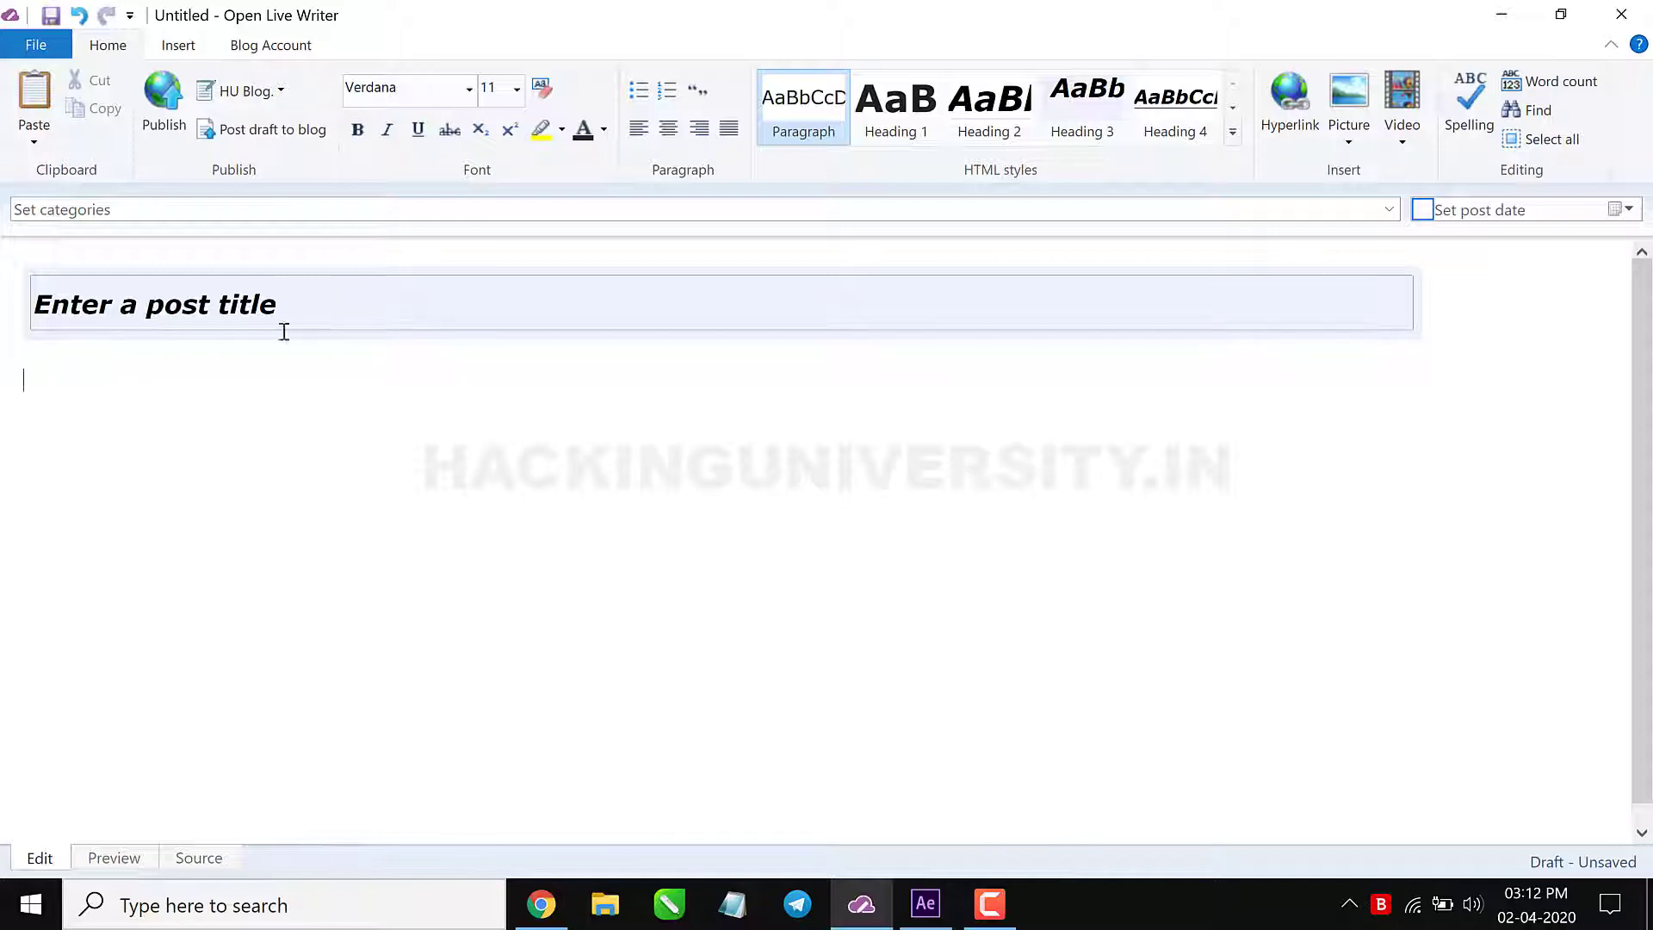
pyautogui.click(306, 288)
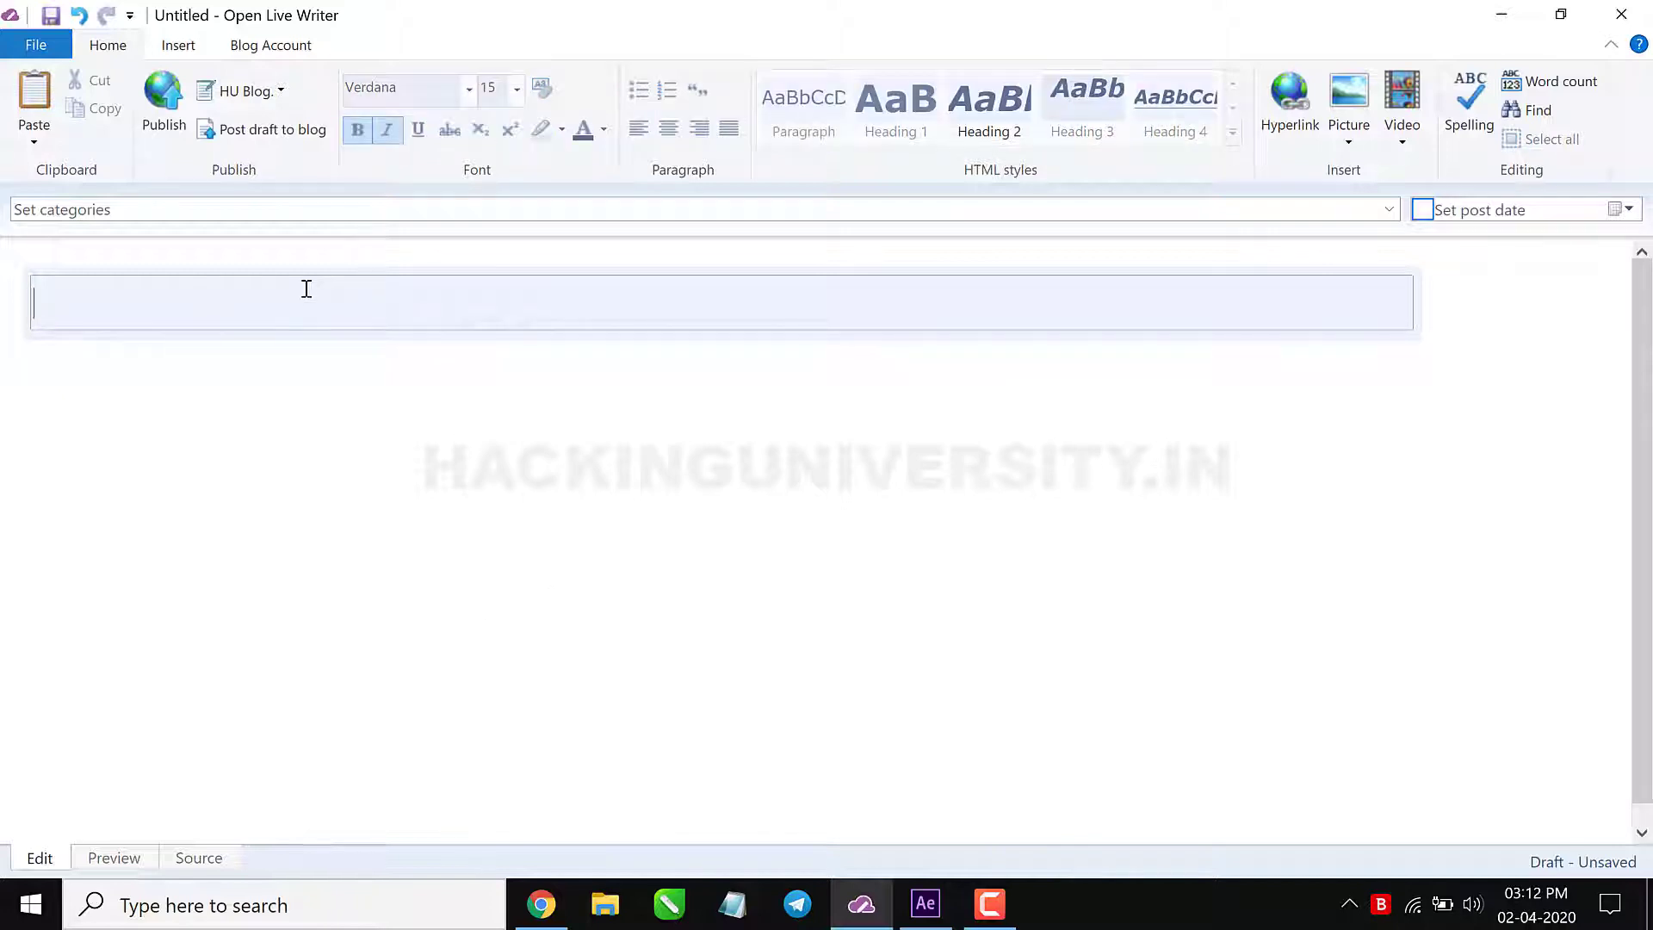
pyautogui.write('dadadadasdadasdasdasd')
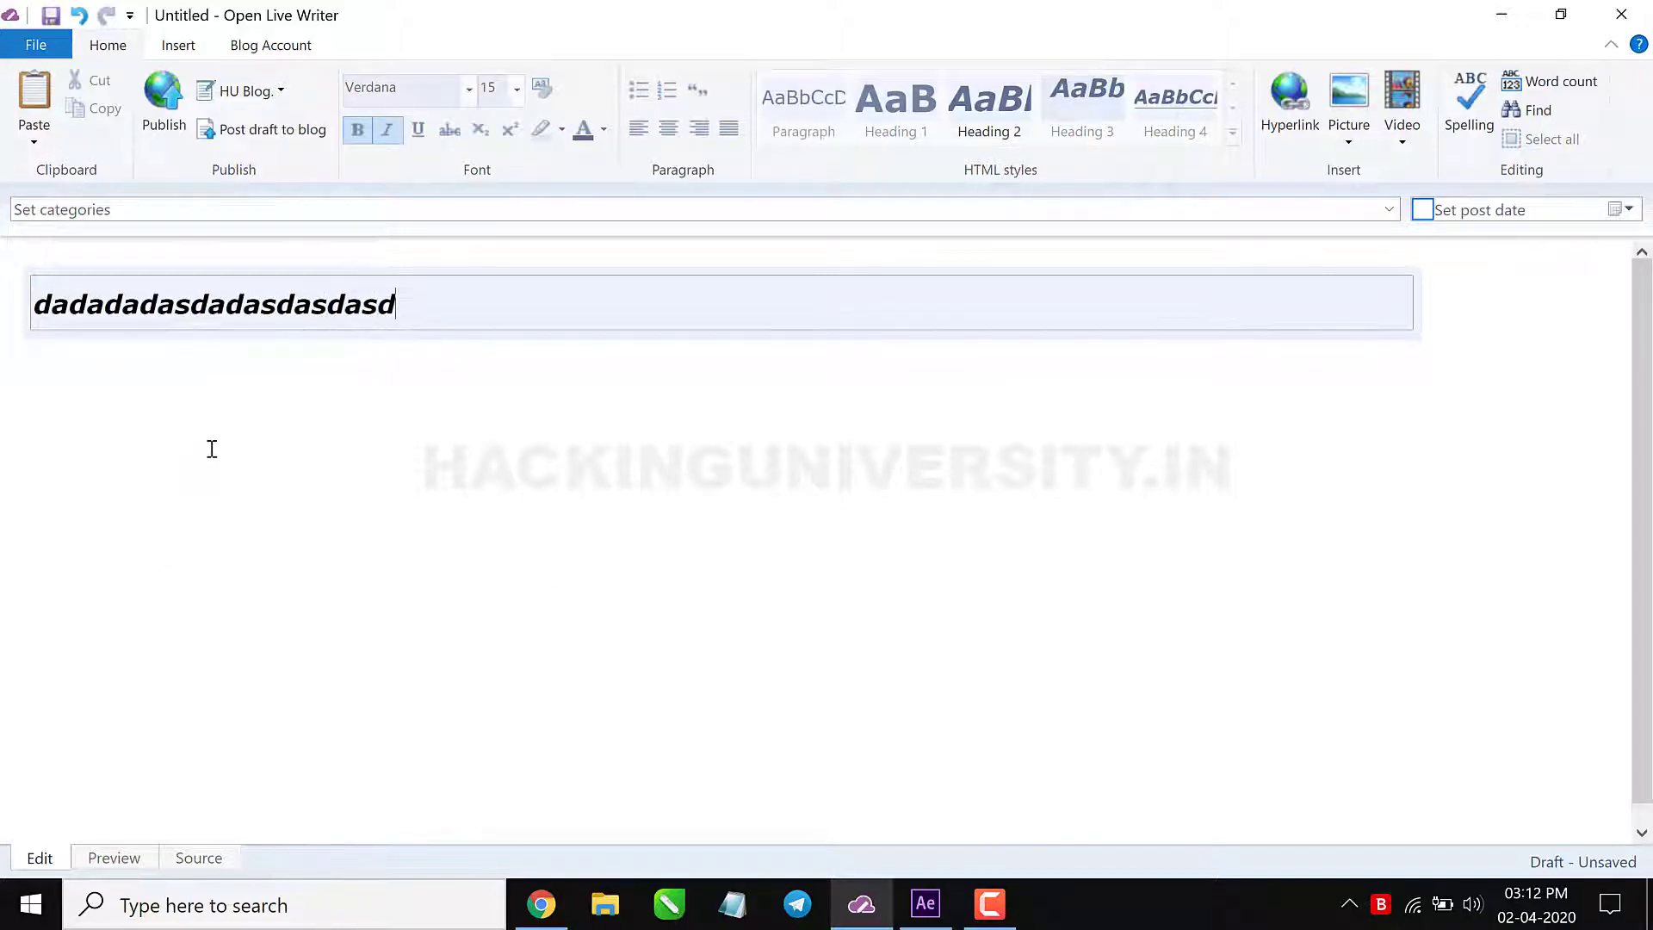
pyautogui.write(' sacasasd')
# Step: Write four paragraphs of filler body text, the last three "as", "d" and "asdasdadad", and post the draft to the blog
pyautogui.click(274, 422)
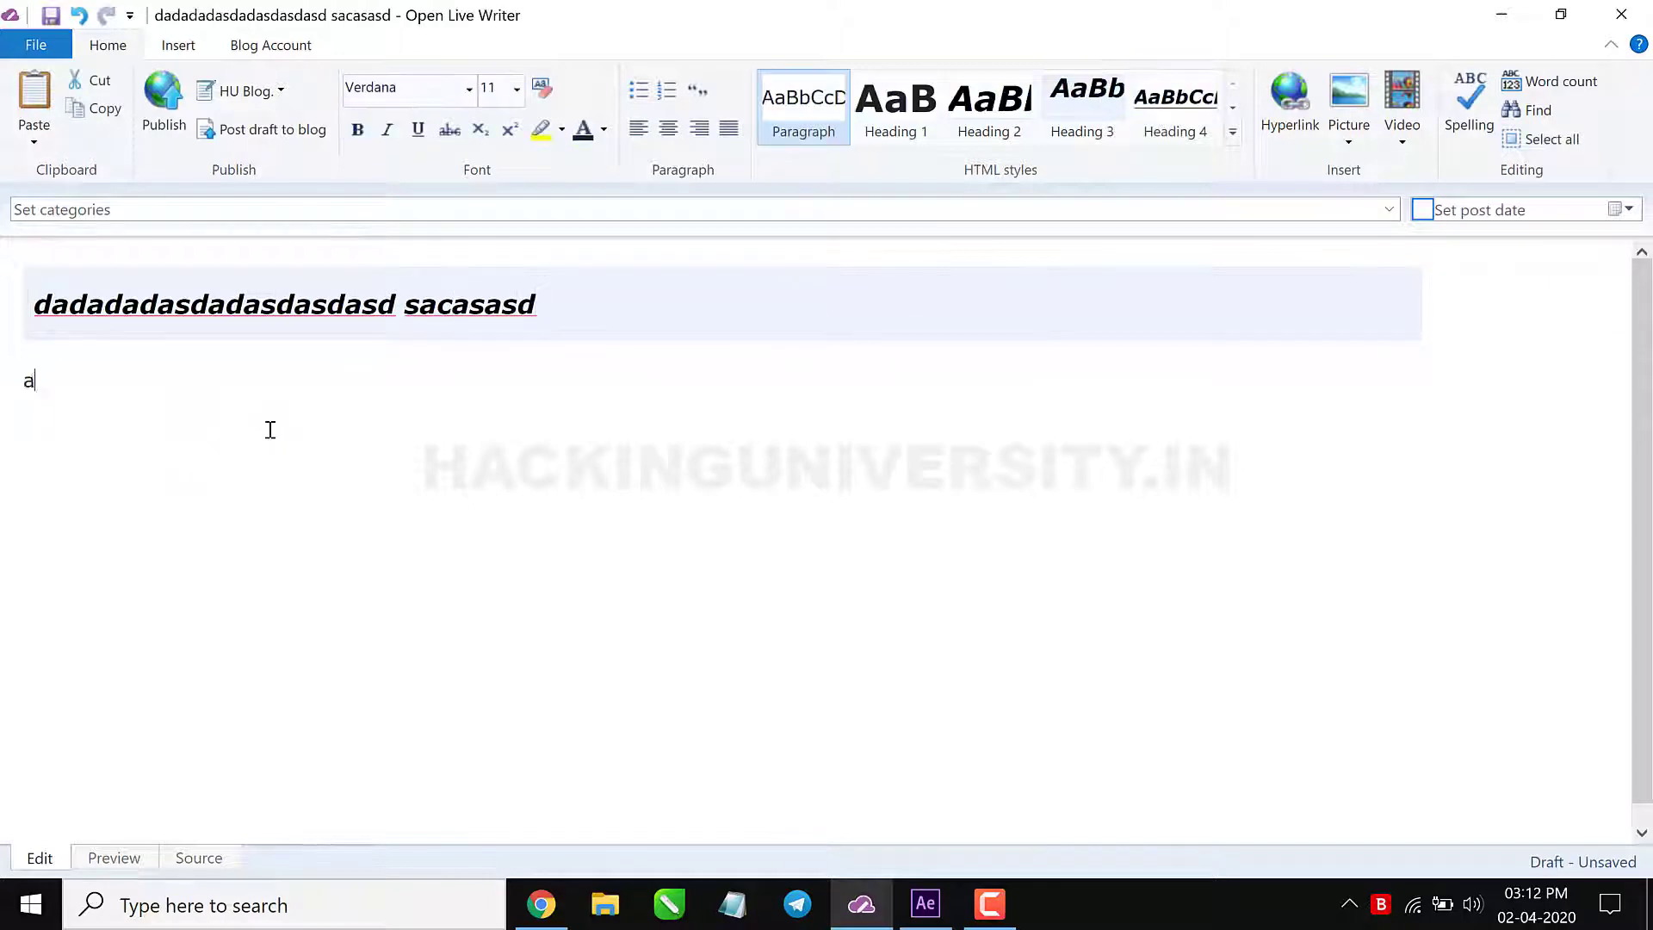
pyautogui.write('asdddddddddddddddddddddddddddddddddddddddddddddddddddddd')
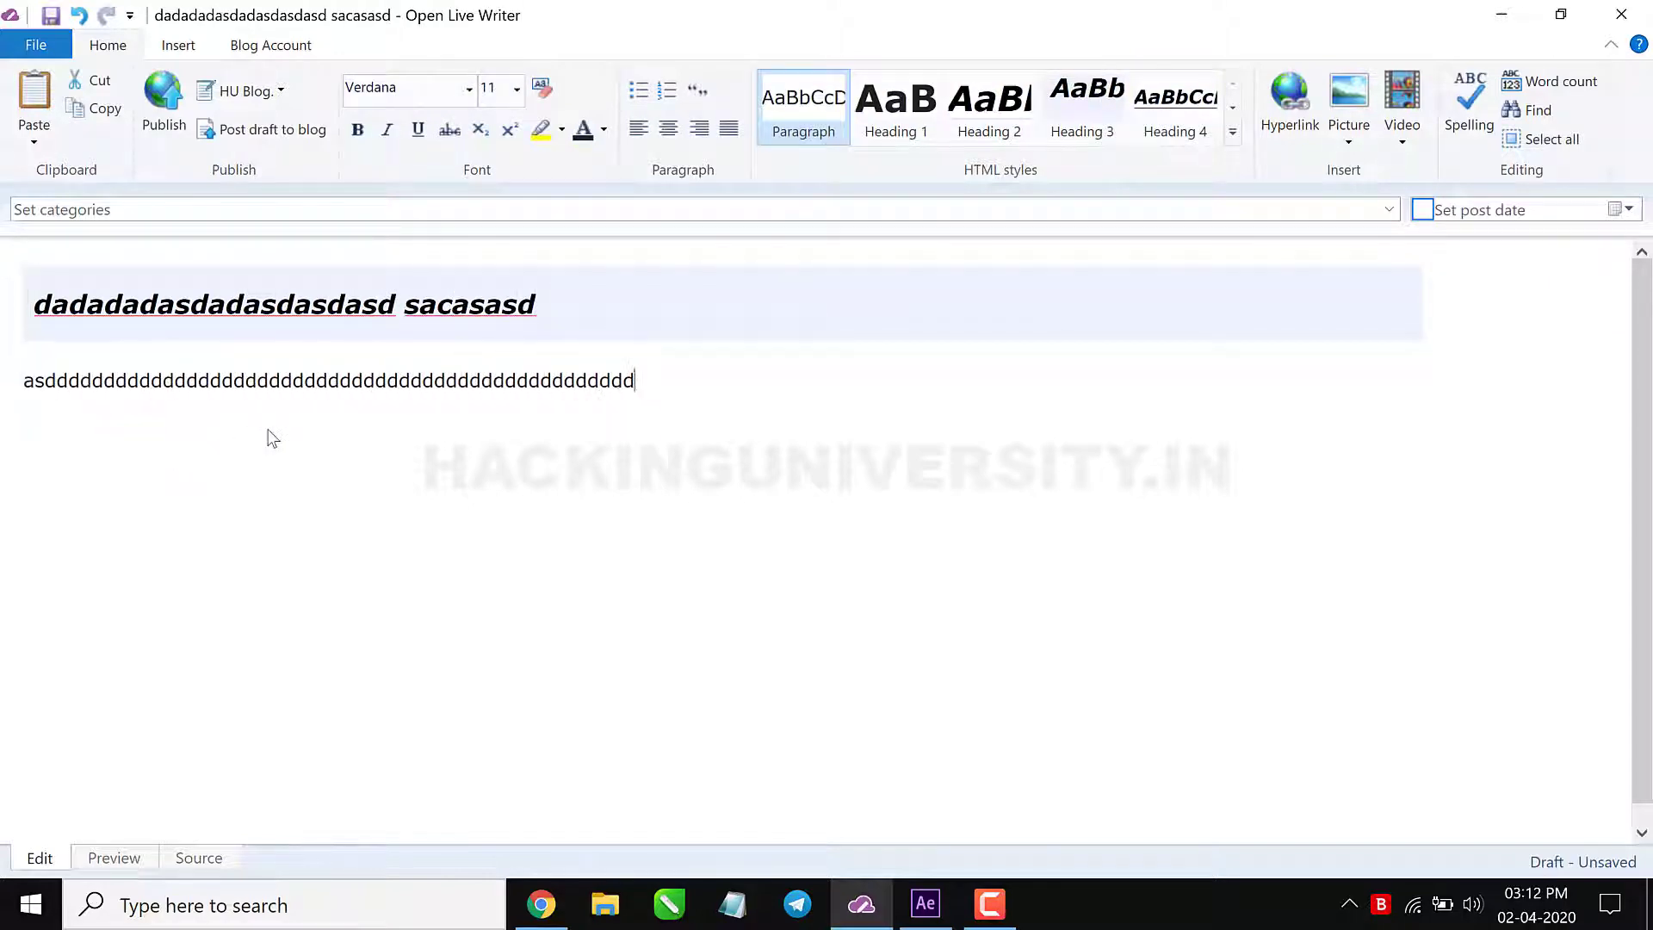
pyautogui.write('asdasdasdasdasdc')
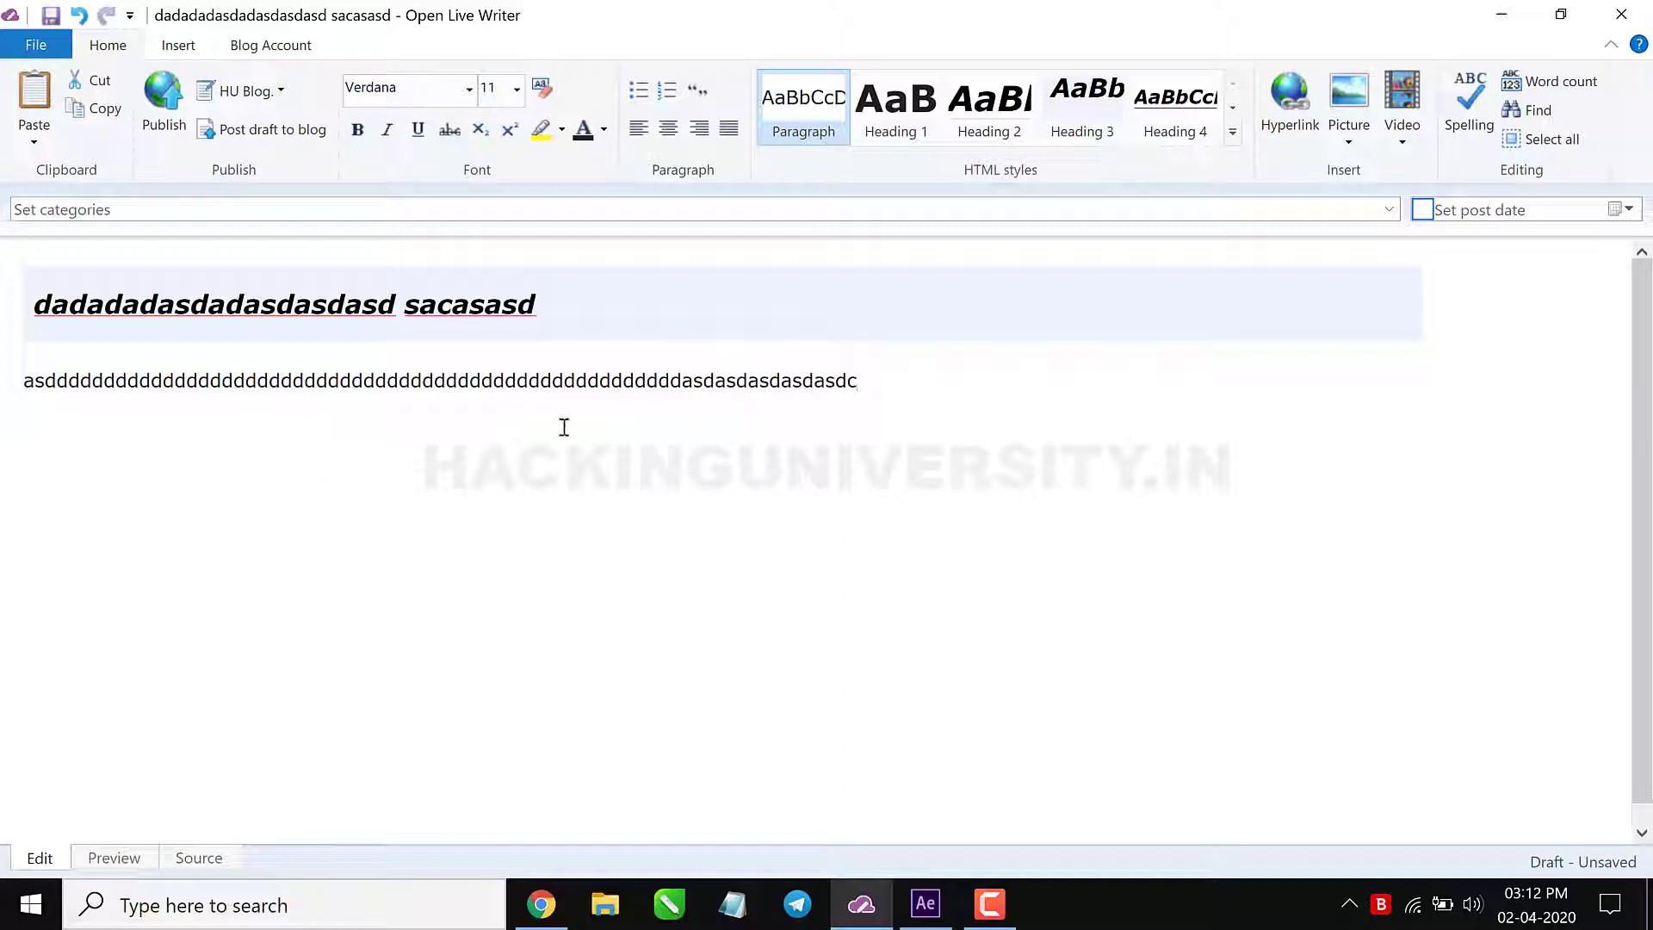
pyautogui.press('Return')
pyautogui.write('as')
pyautogui.press('Return')
pyautogui.write('d')
pyautogui.press('Return')
pyautogui.write('asdasdadad')
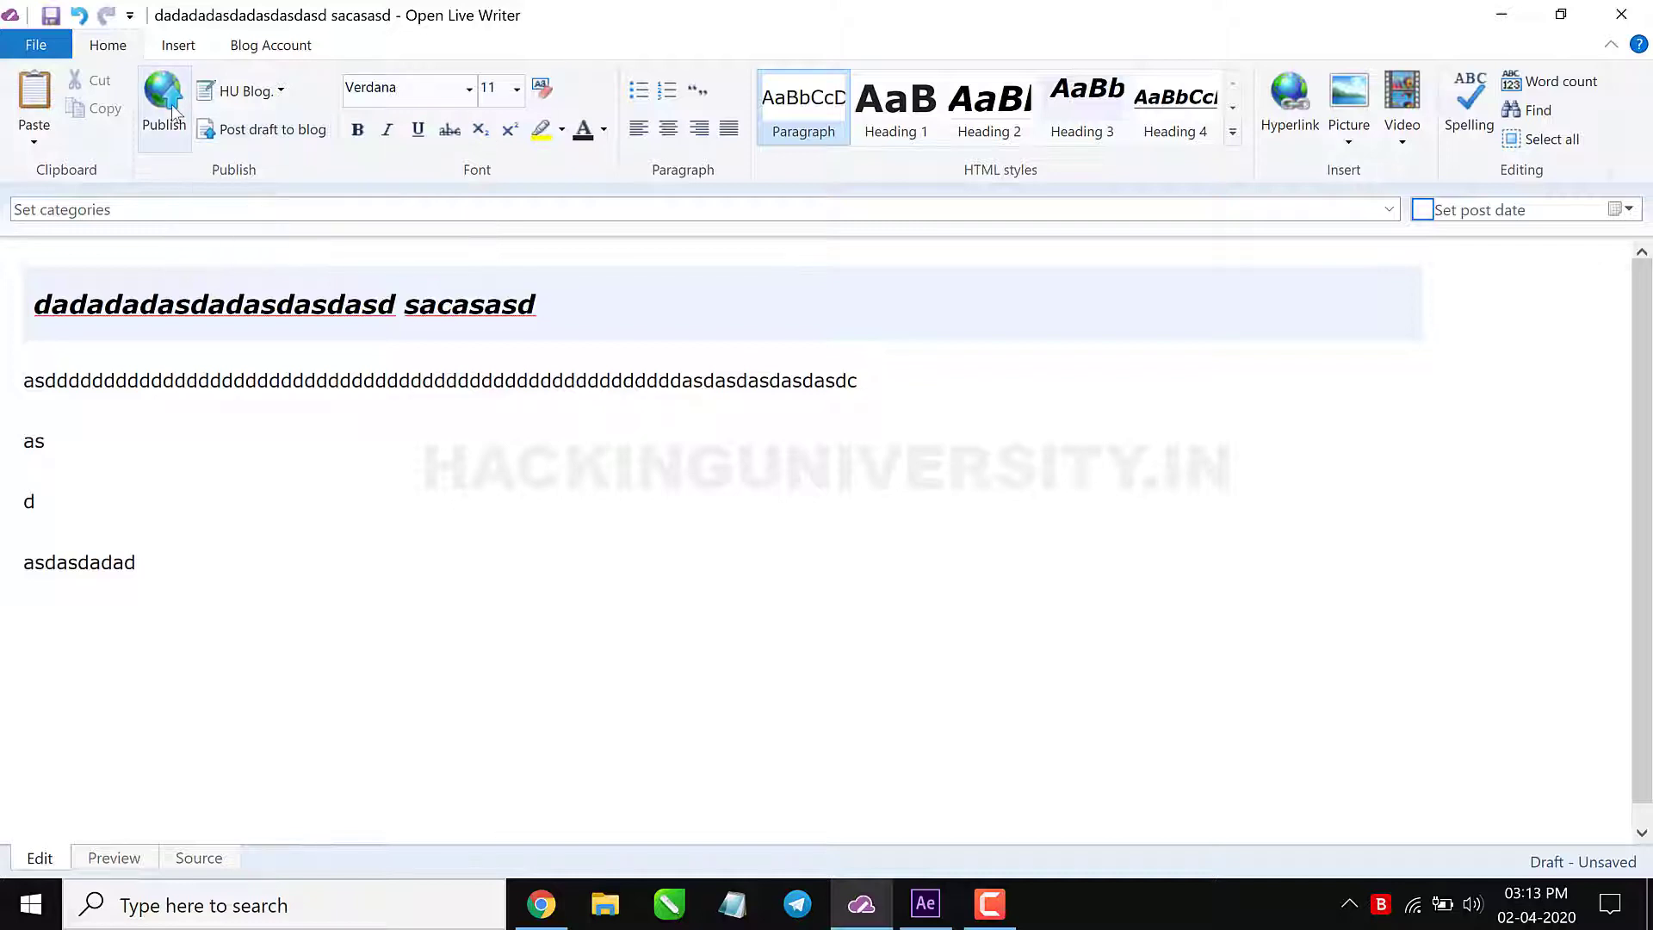
pyautogui.click(287, 129)
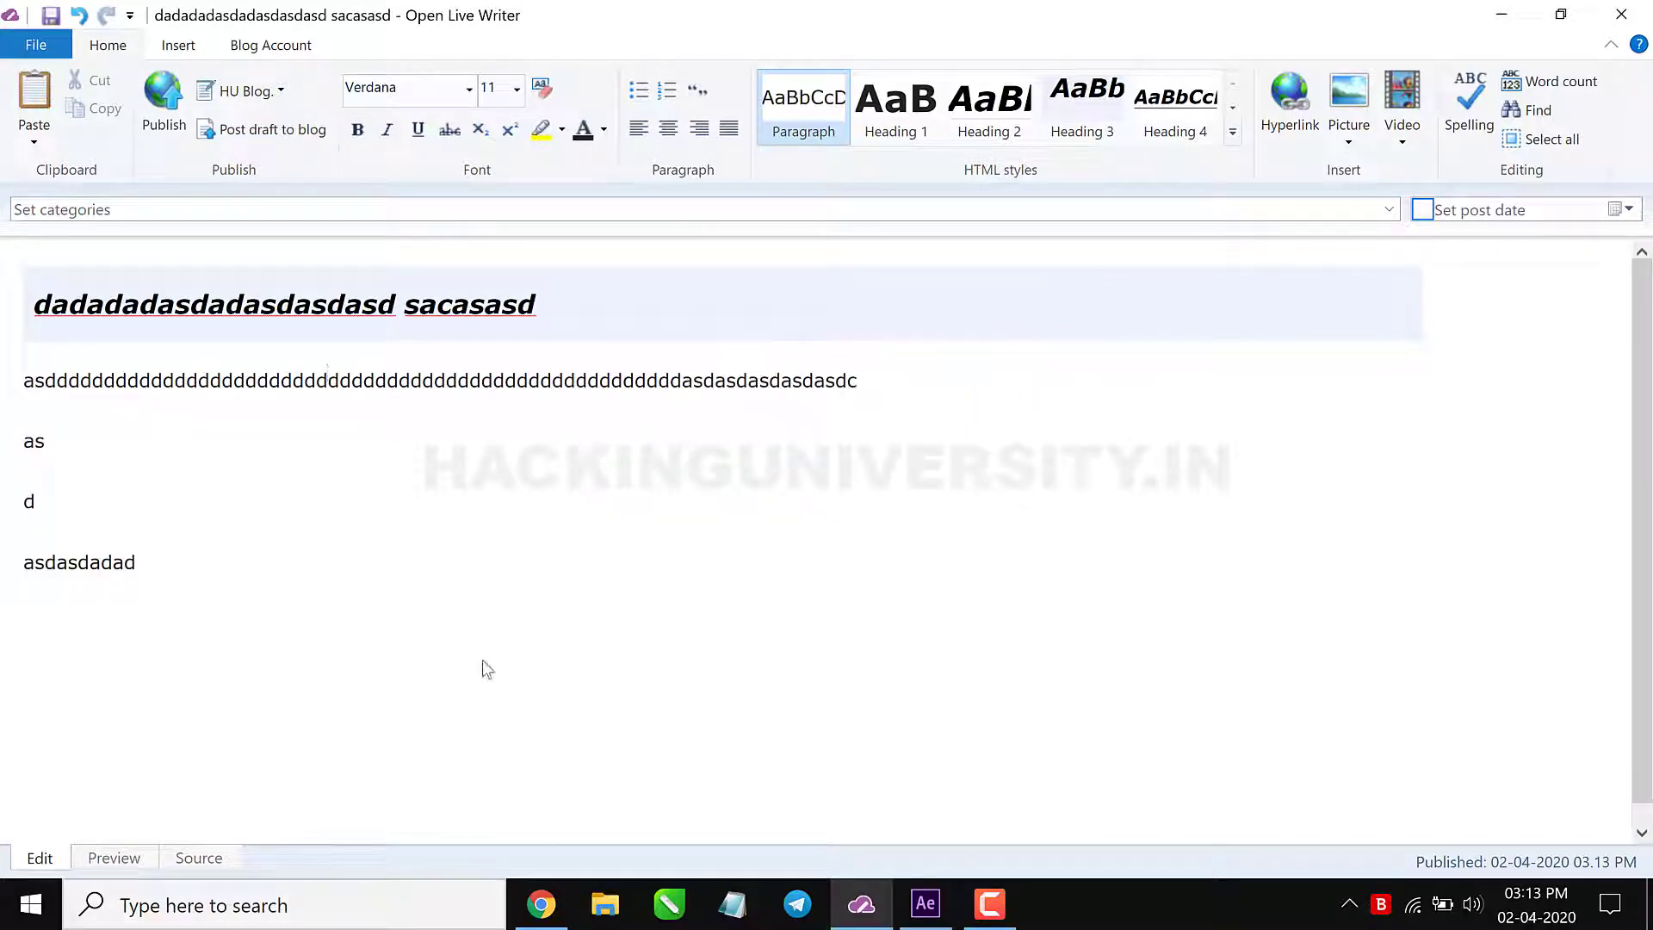
# Step: Switch to Chrome and check the refreshed Blogger posts list for the test draft
pyautogui.click(540, 903)
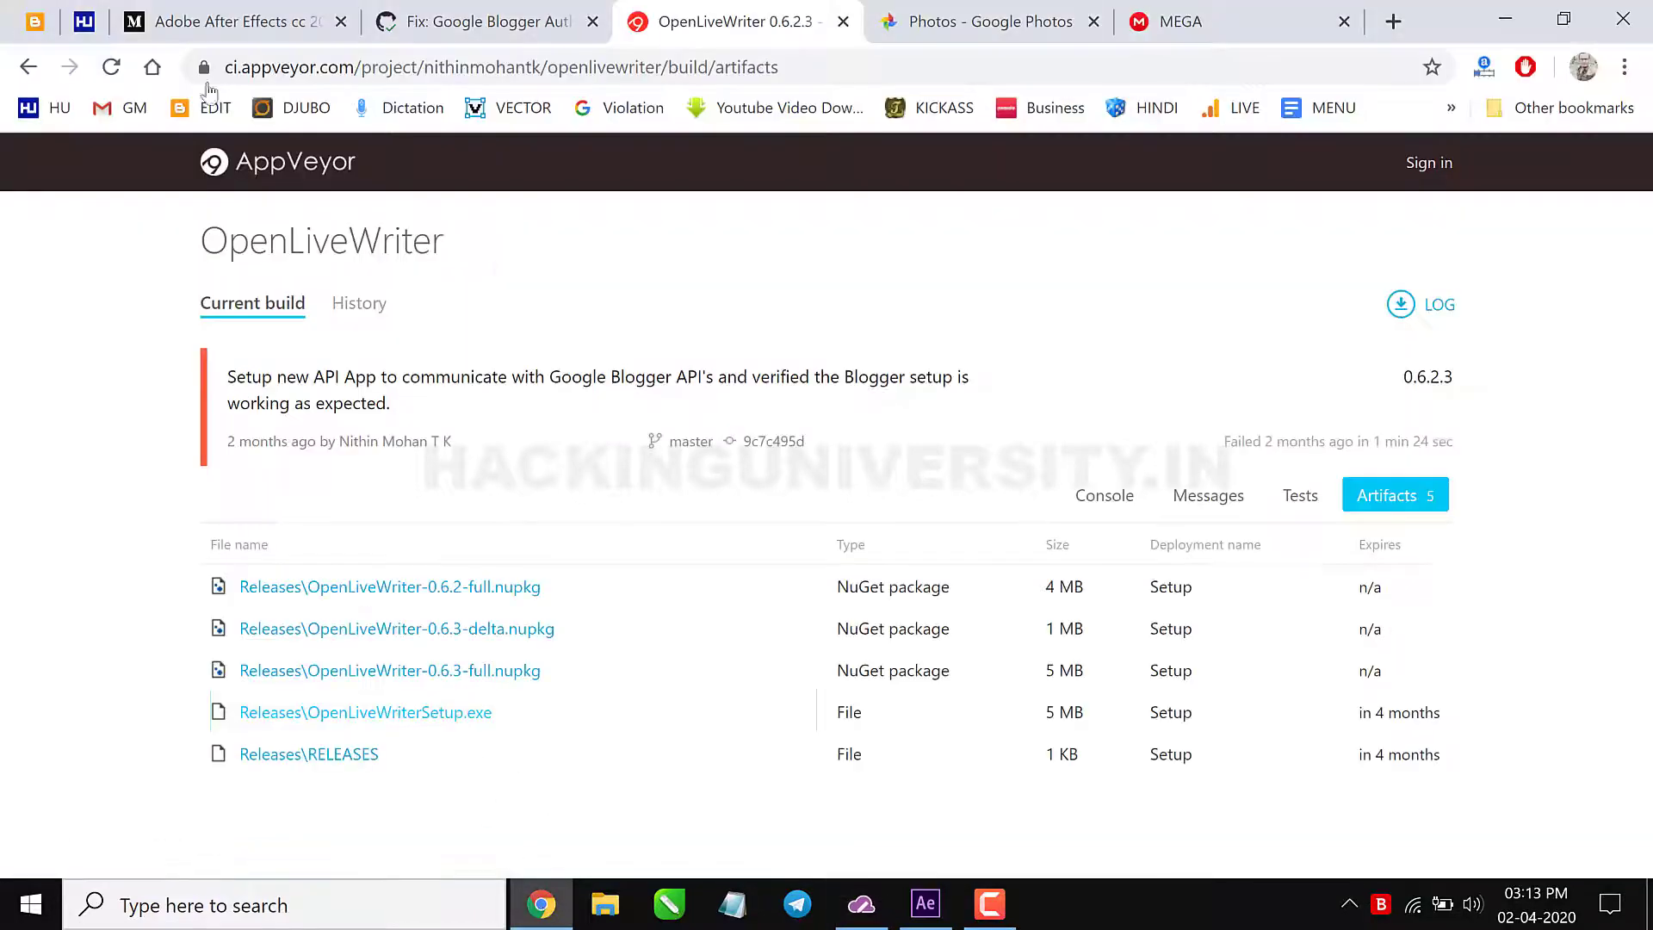
pyautogui.click(36, 21)
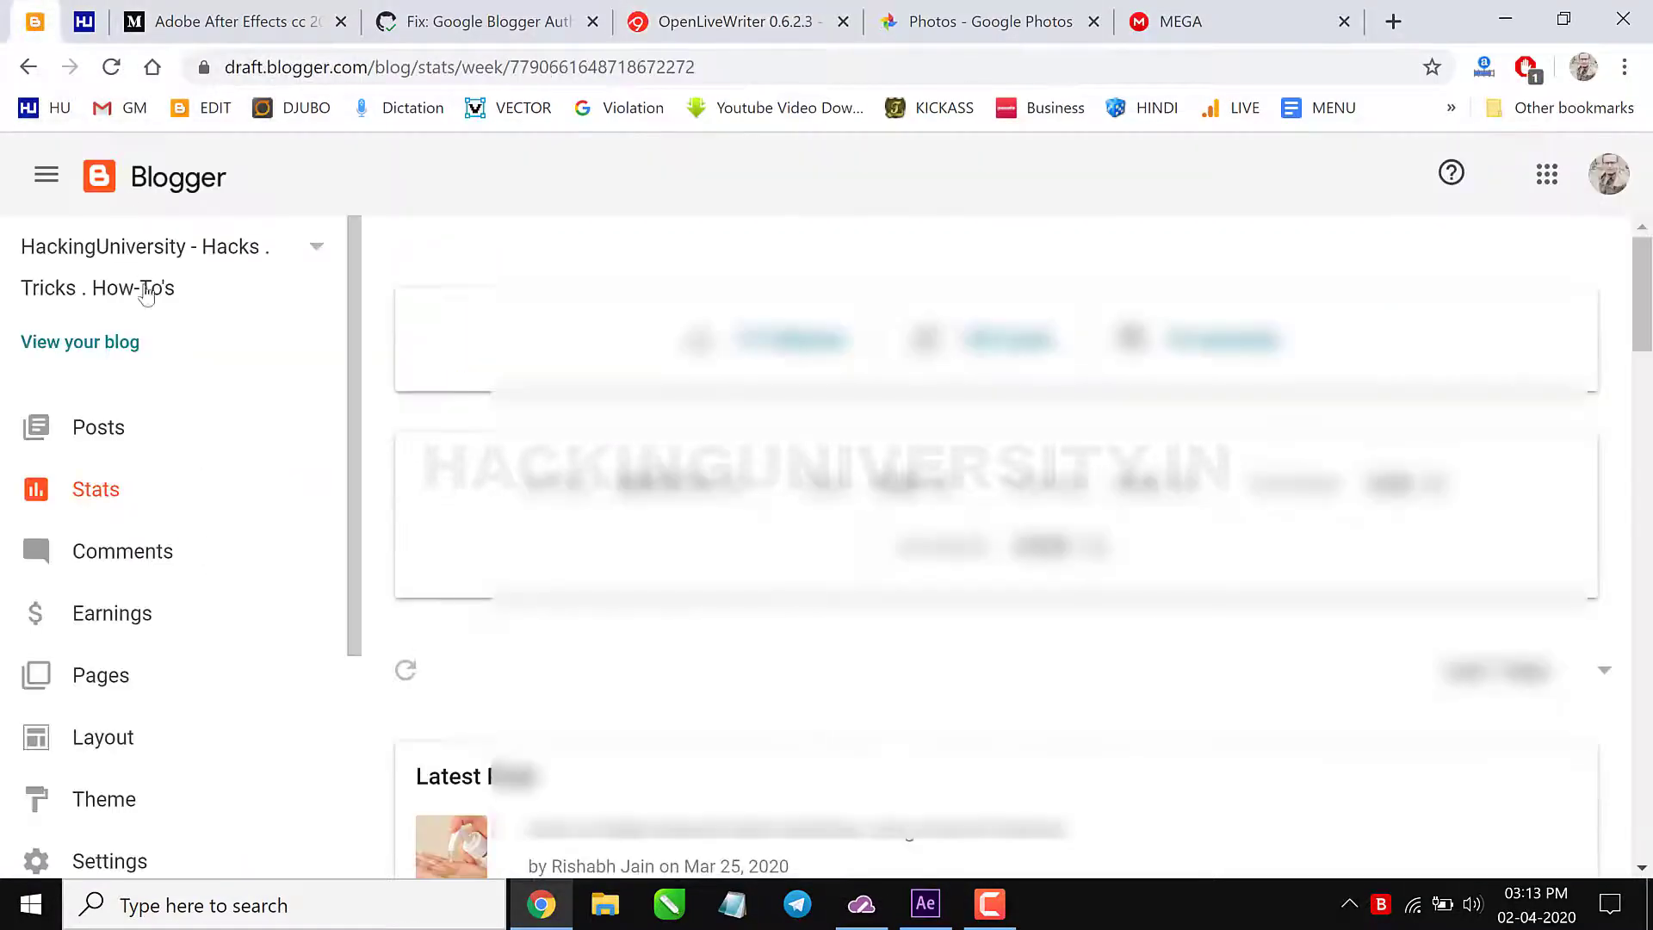
pyautogui.click(131, 434)
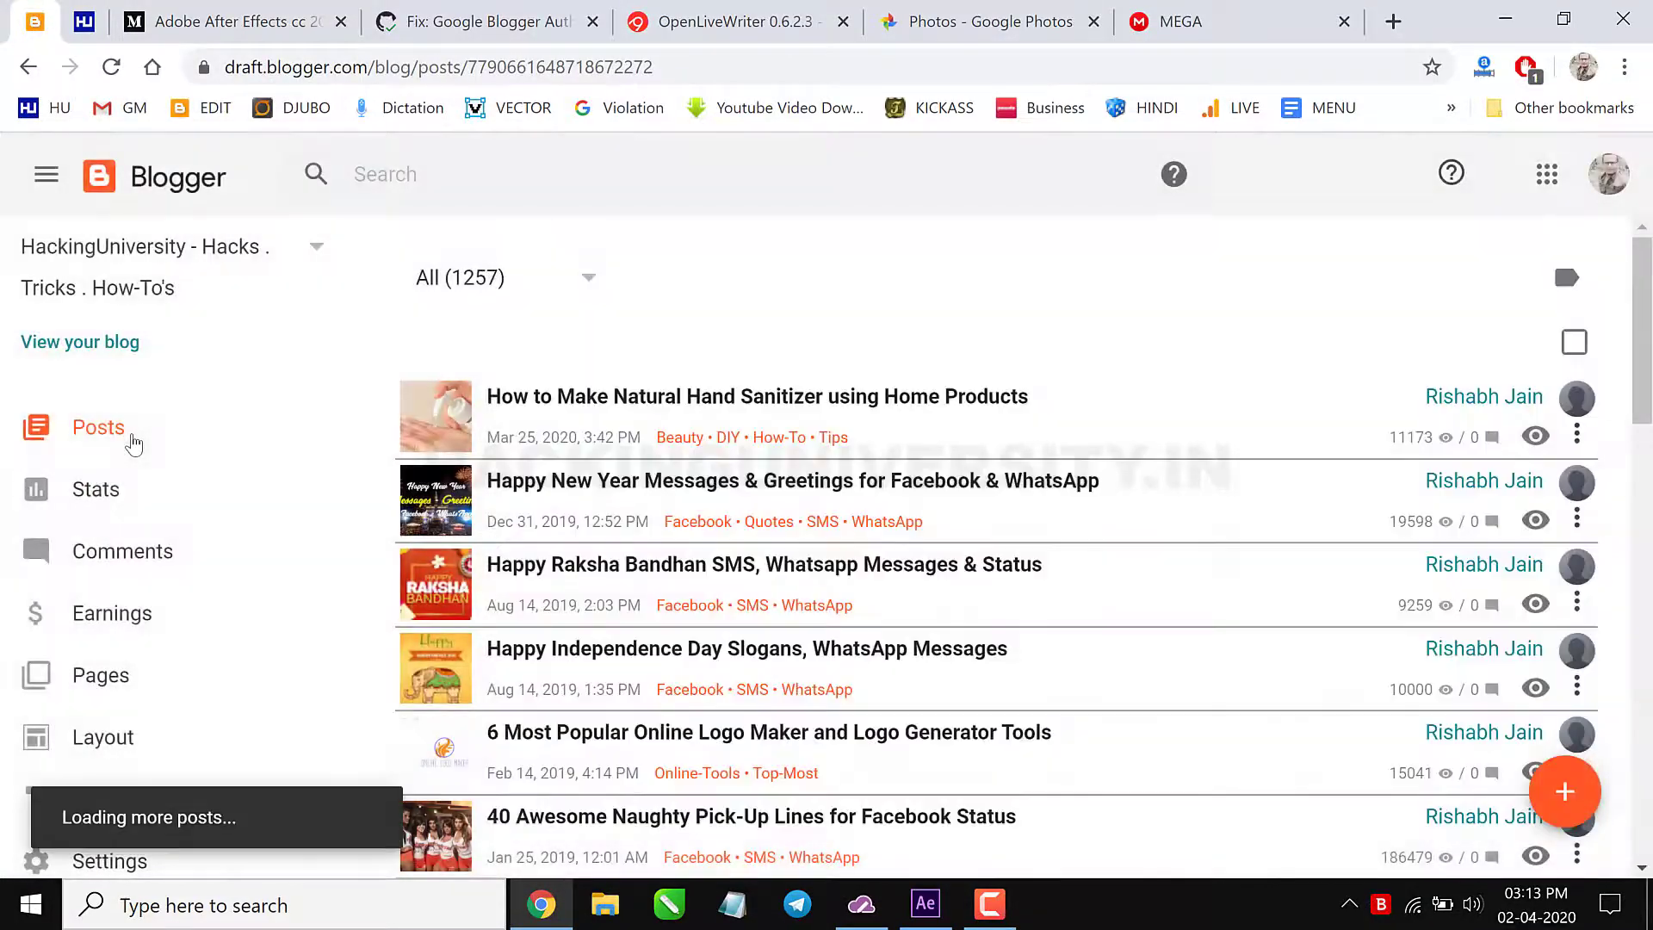
pyautogui.click(123, 77)
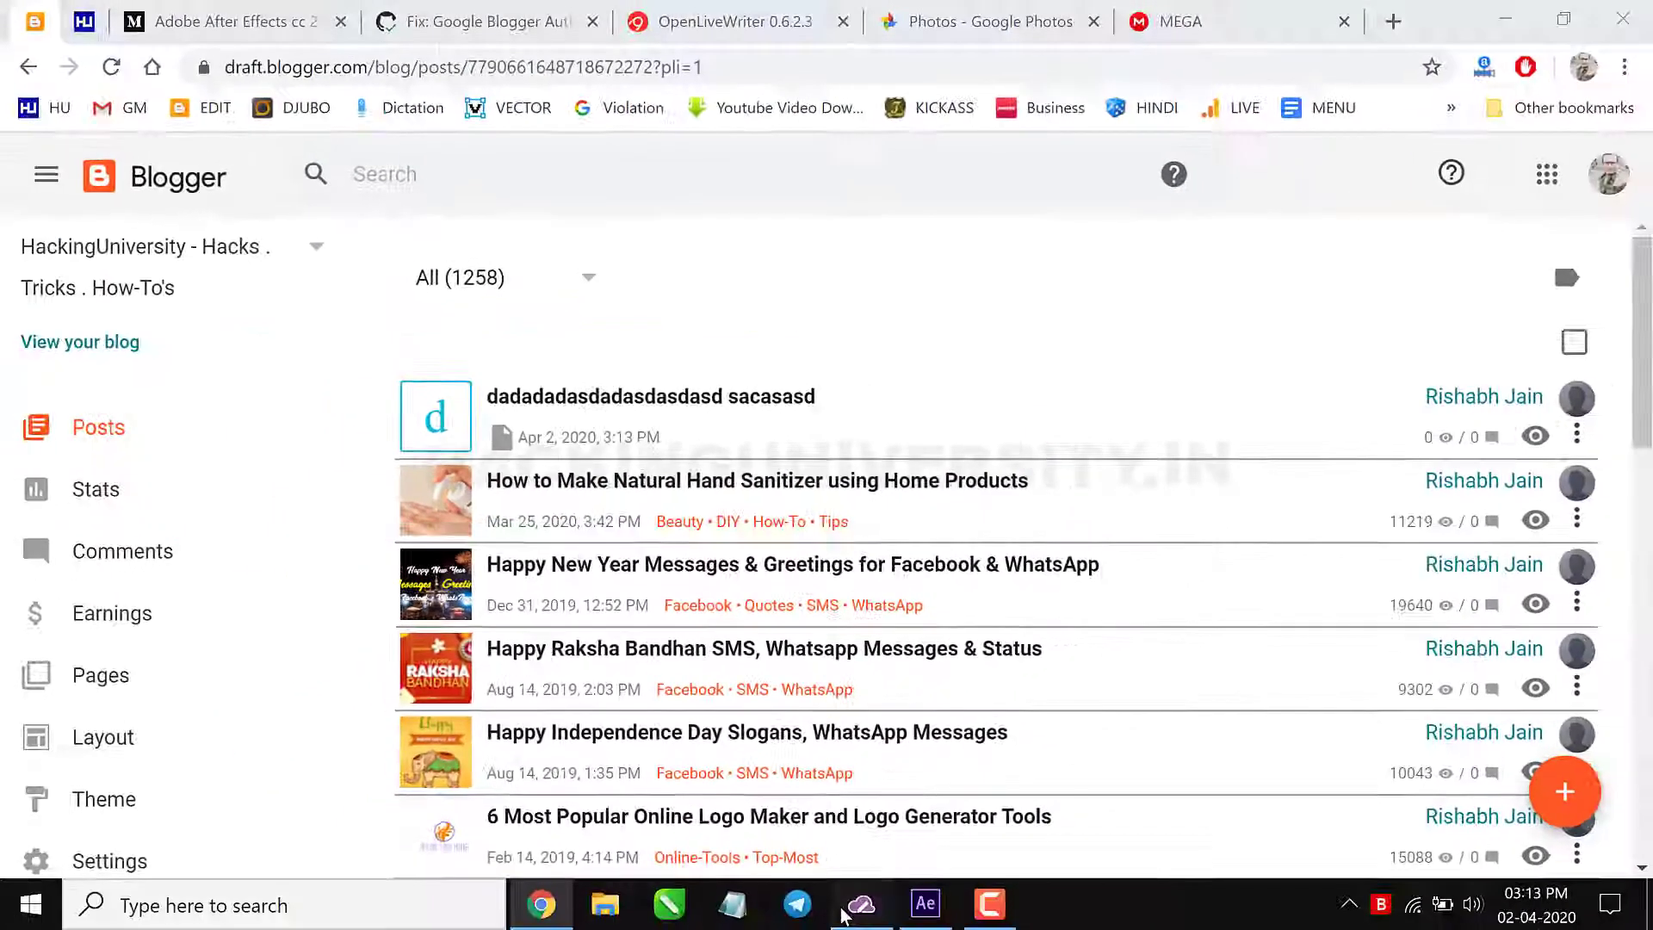
# Step: Return to Open Live Writer and delete the "as", "d" and "asdasdadad" paragraphs from the post body
pyautogui.click(848, 908)
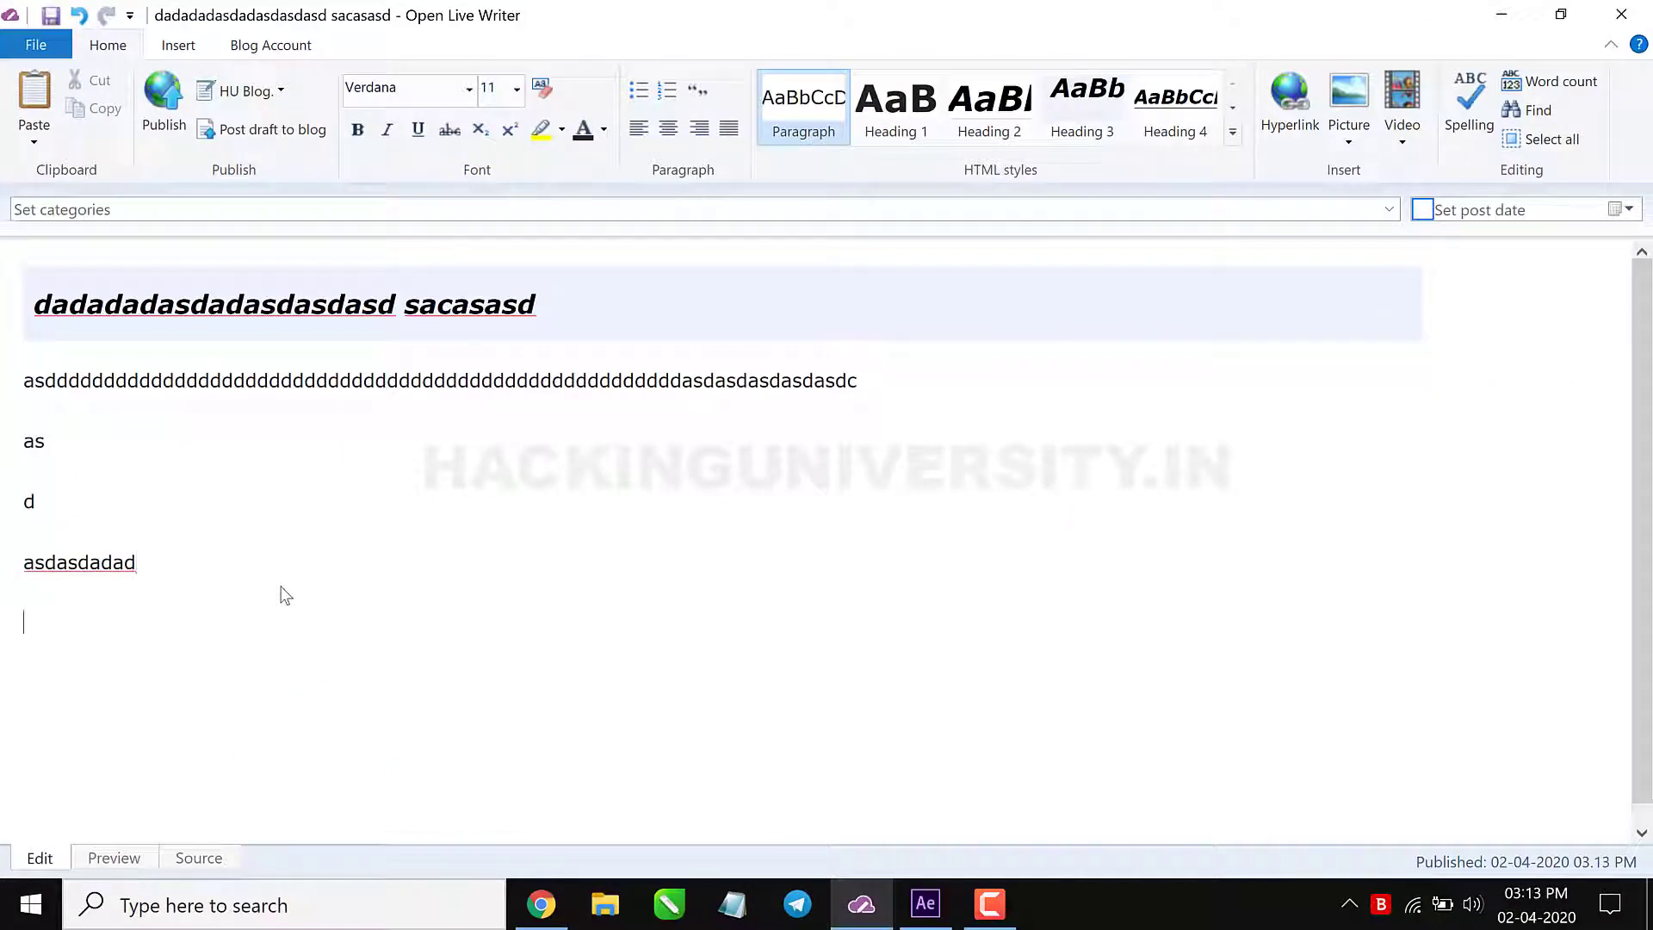
pyautogui.keyDown('shift'); pyautogui.click(23, 441); pyautogui.keyUp('shift')
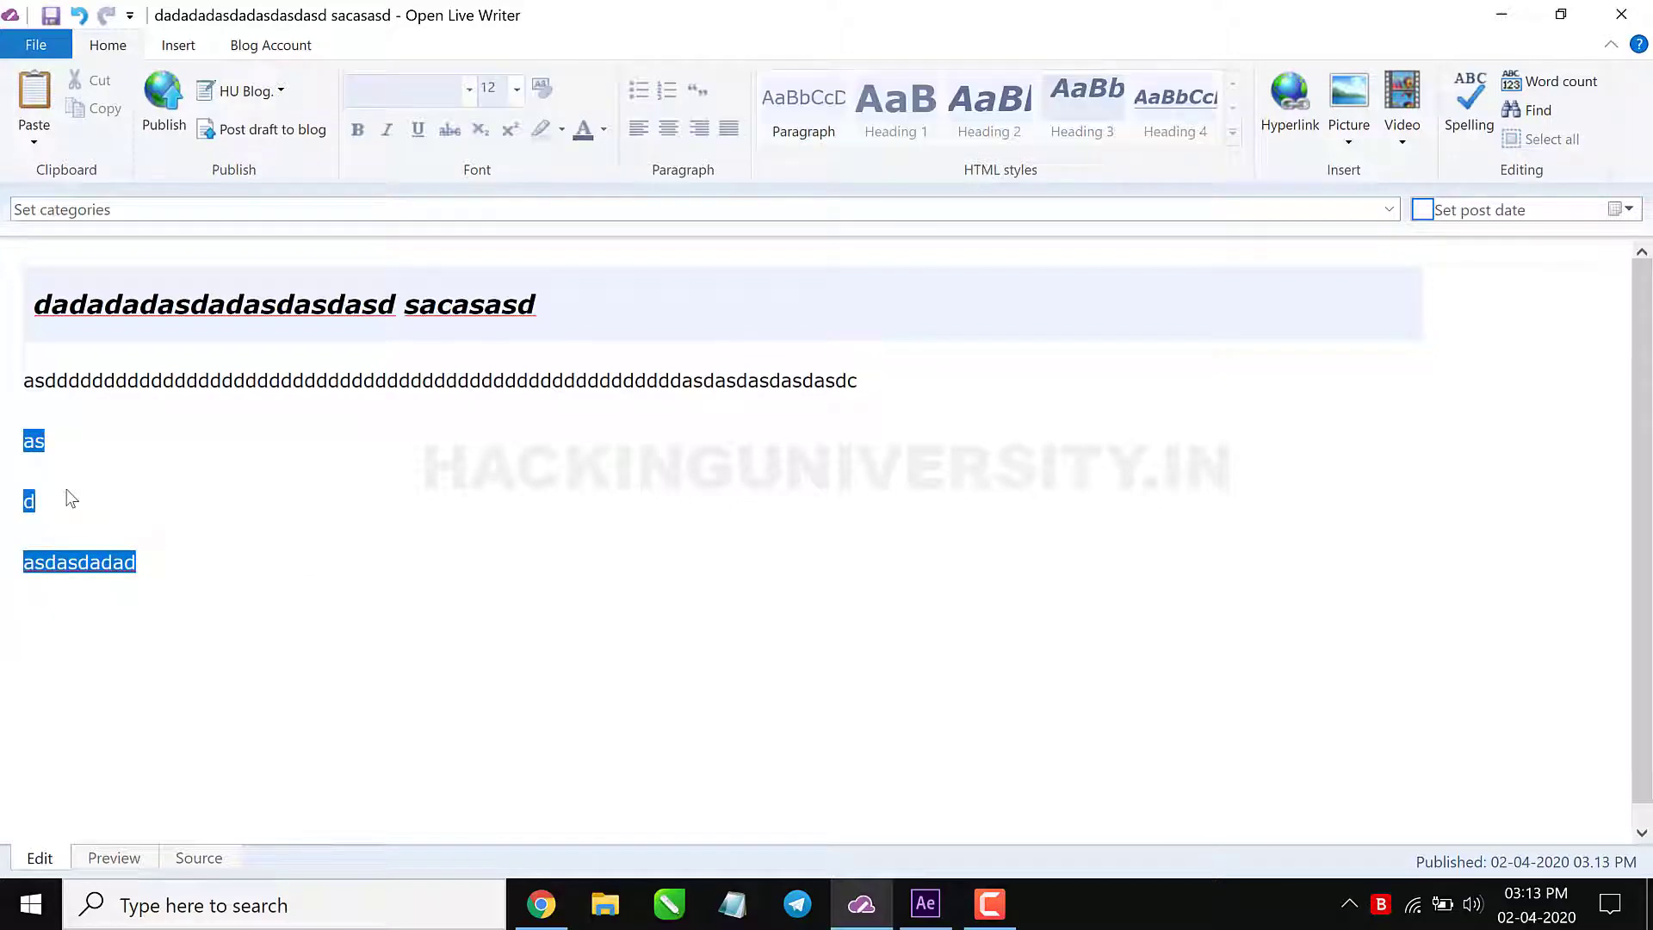
pyautogui.click(95, 515)
pyautogui.moveTo(123, 564); pyautogui.dragTo(19, 454)
pyautogui.press('BackSpace')
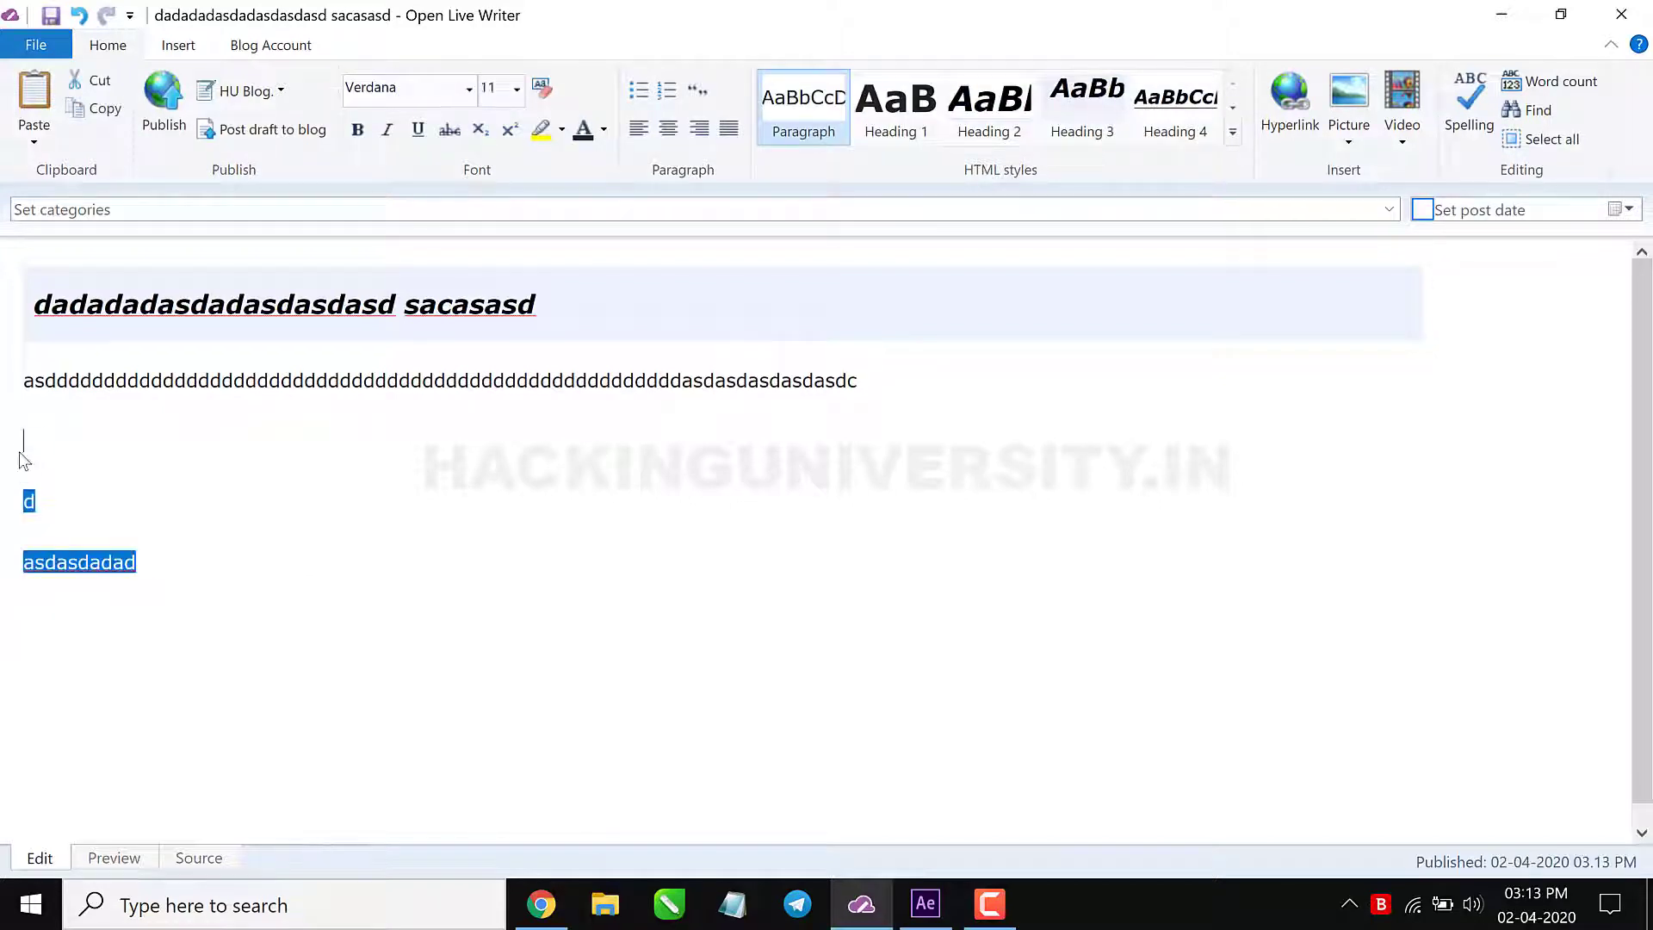
# Step: Insert the picture covid19-graphic-1600x900-updated-3-17-20 below the remaining body paragraph
pyautogui.hotkey('ctrl', 'l')
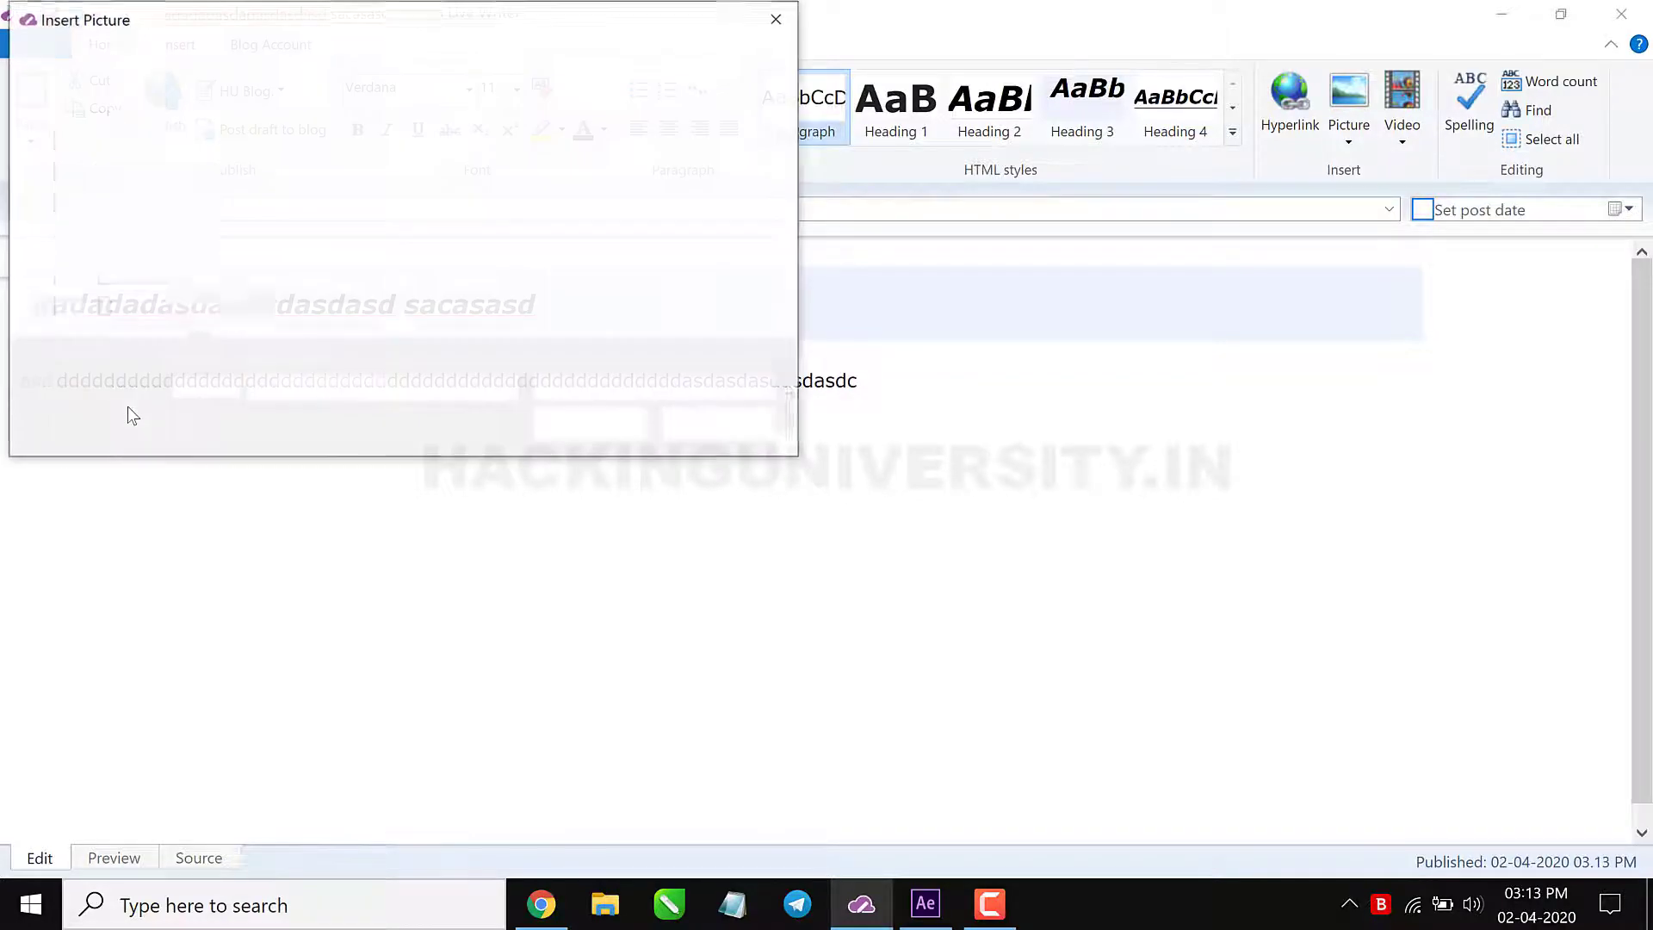
pyautogui.click(291, 215)
pyautogui.doubleClick(291, 215)
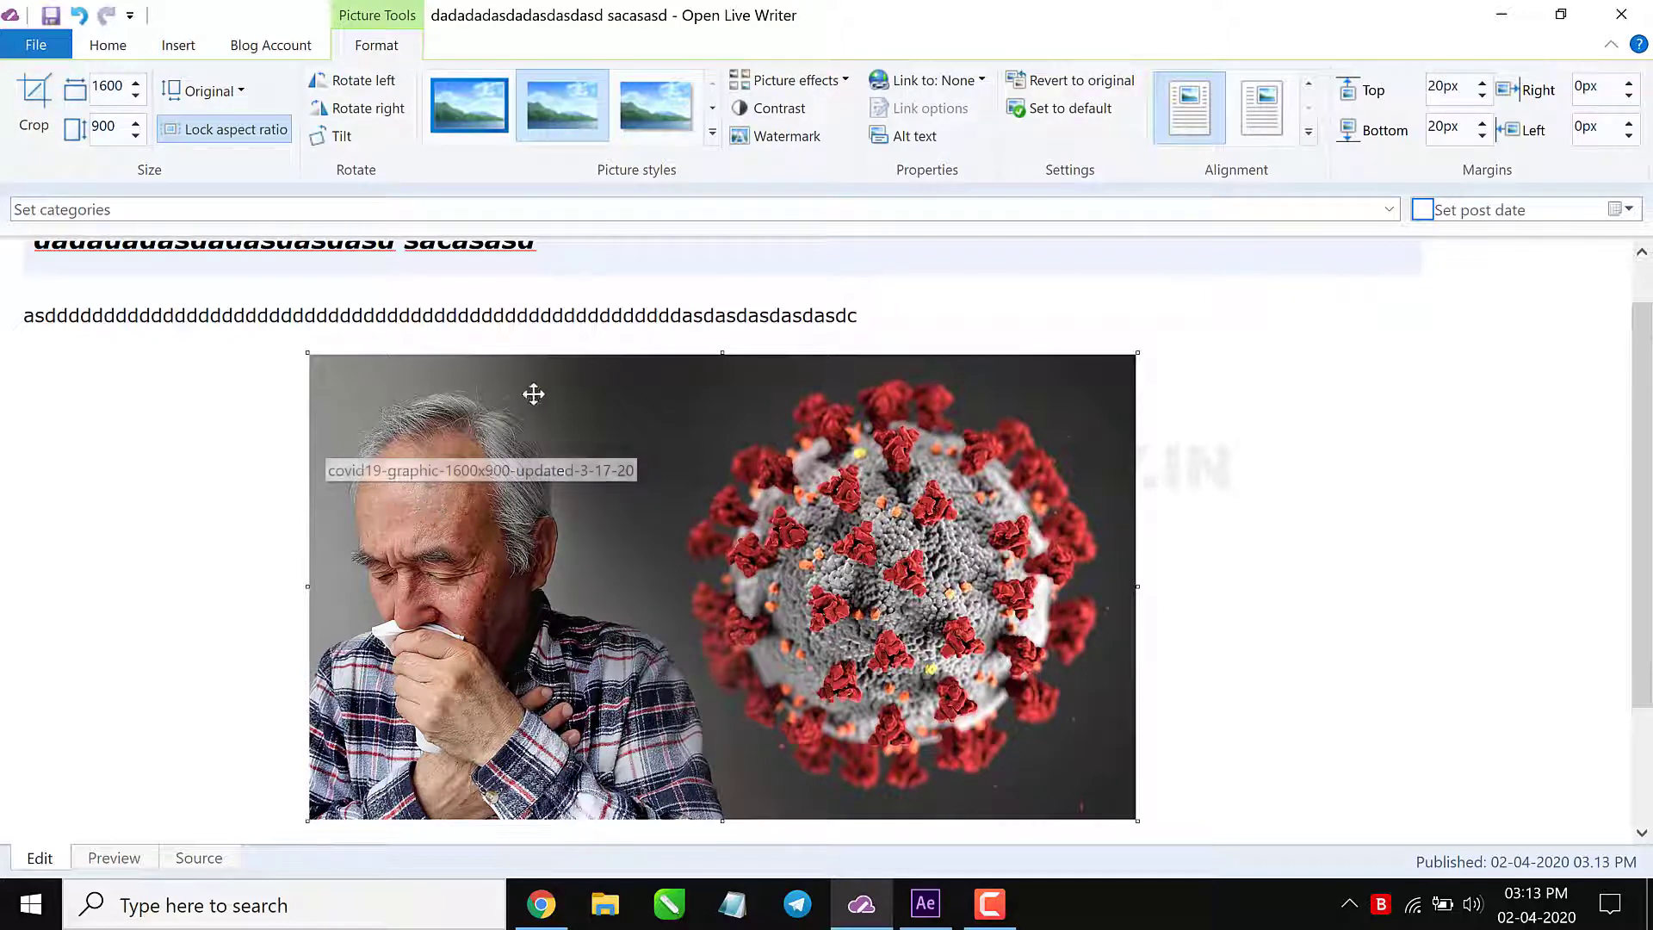
# Step: Try to post the draft containing the picture to the blog and dismiss the resulting dialog
pyautogui.click(107, 47)
pyautogui.click(263, 129)
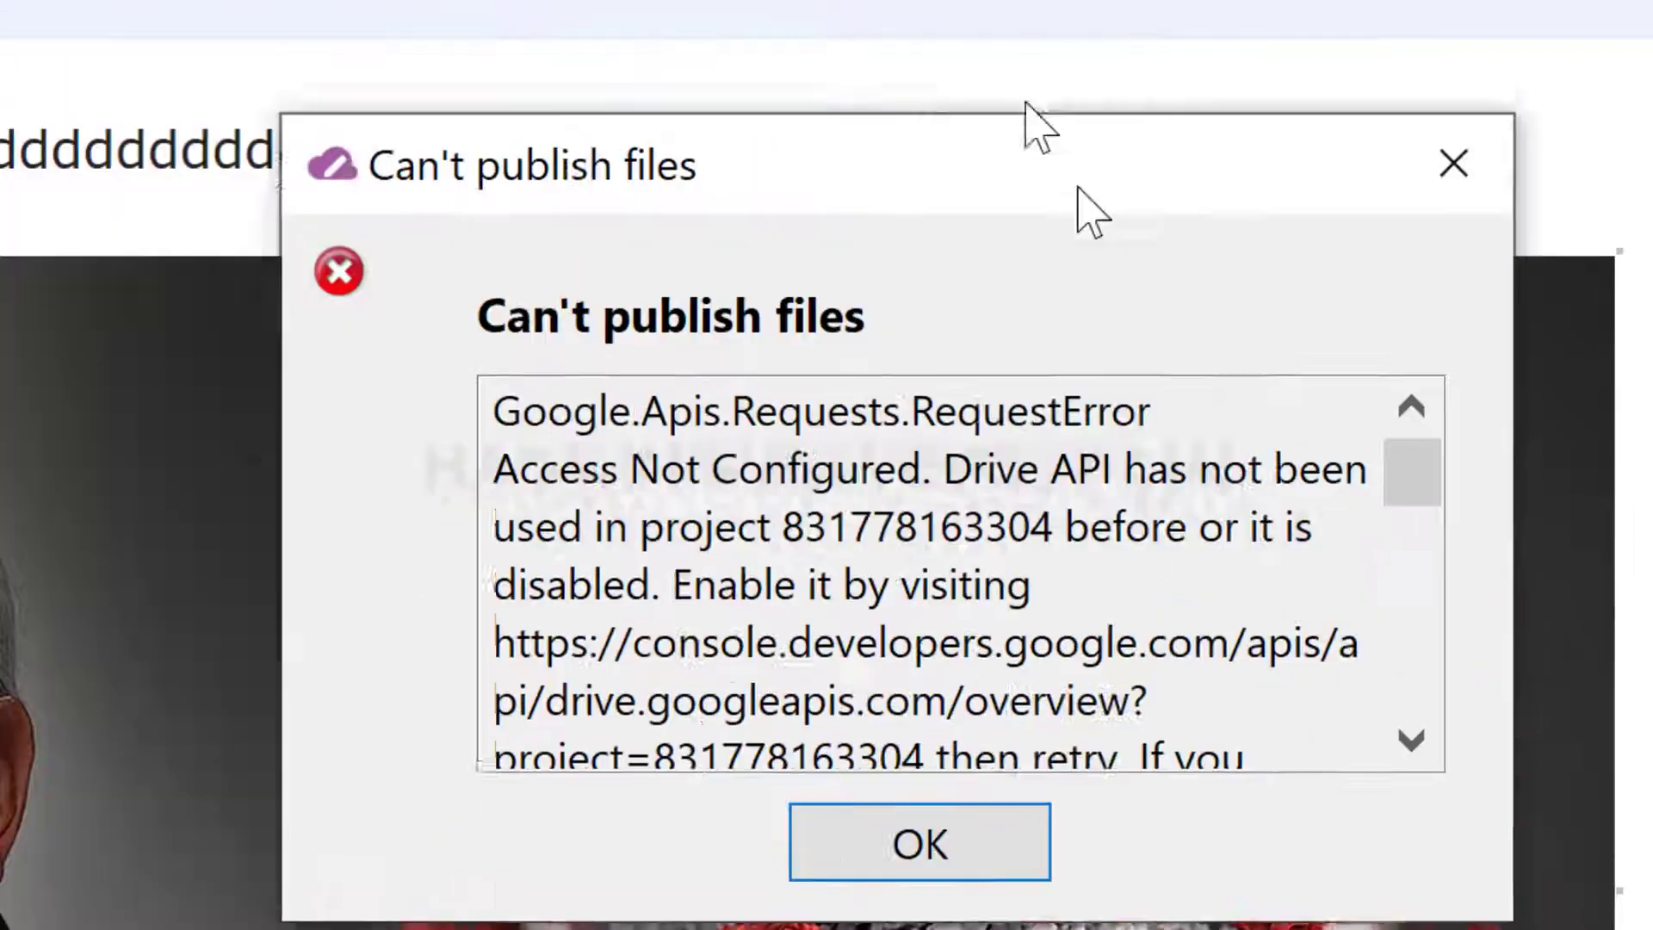
pyautogui.moveTo(1089, 211); pyautogui.dragTo(1050, 378)
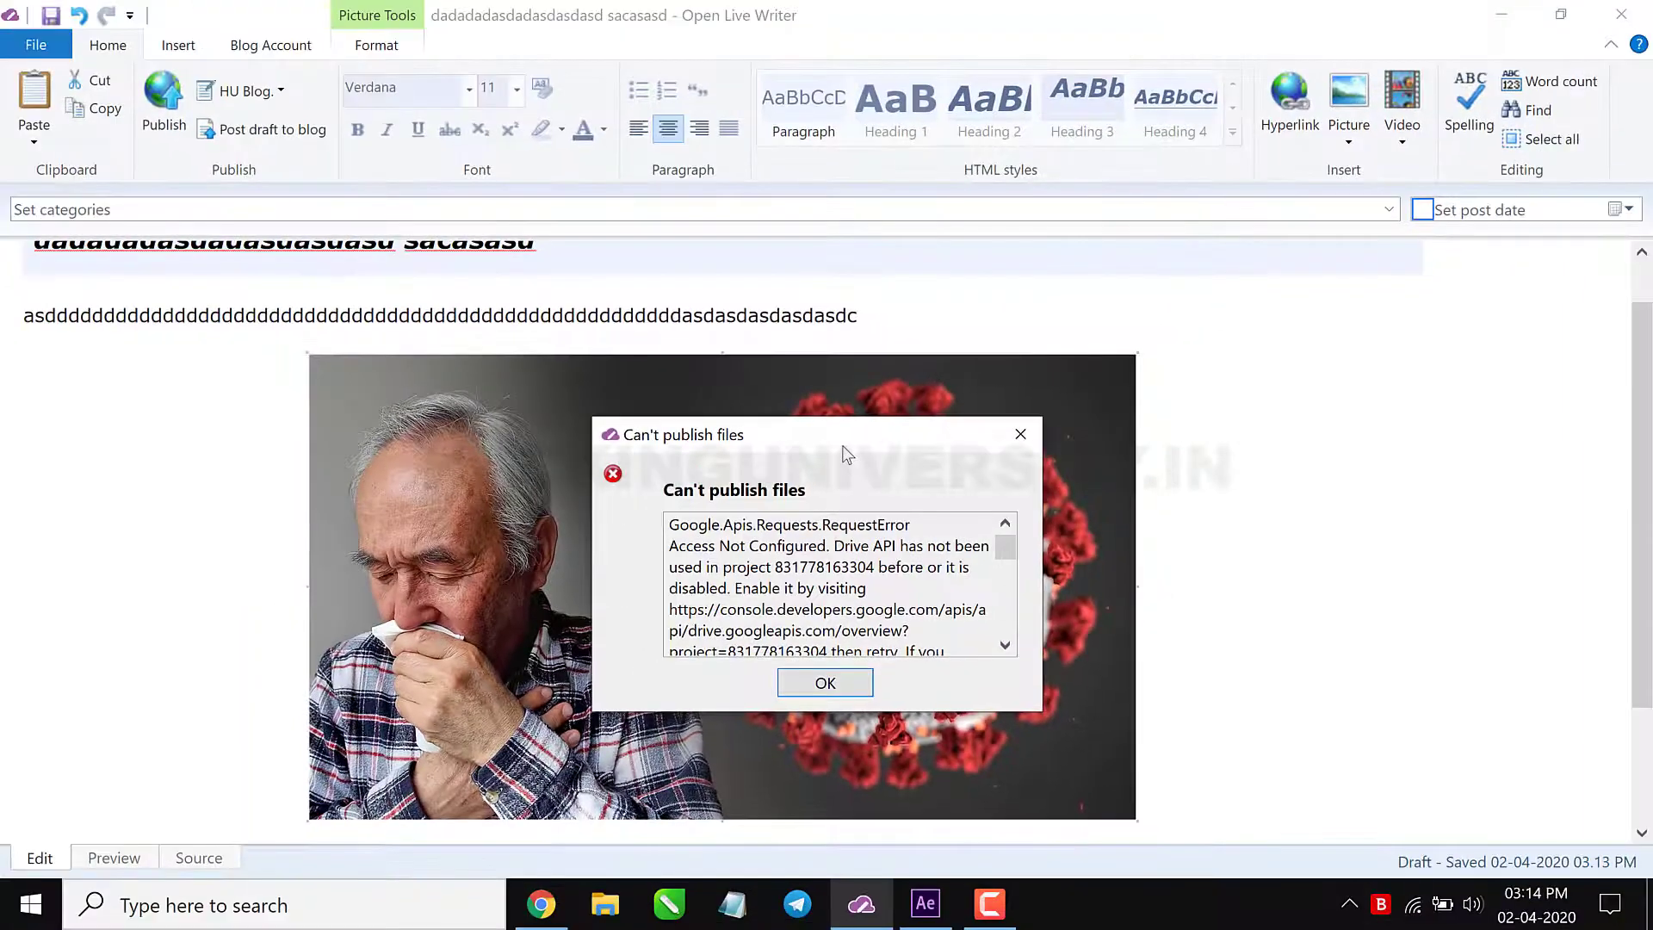
pyautogui.click(792, 690)
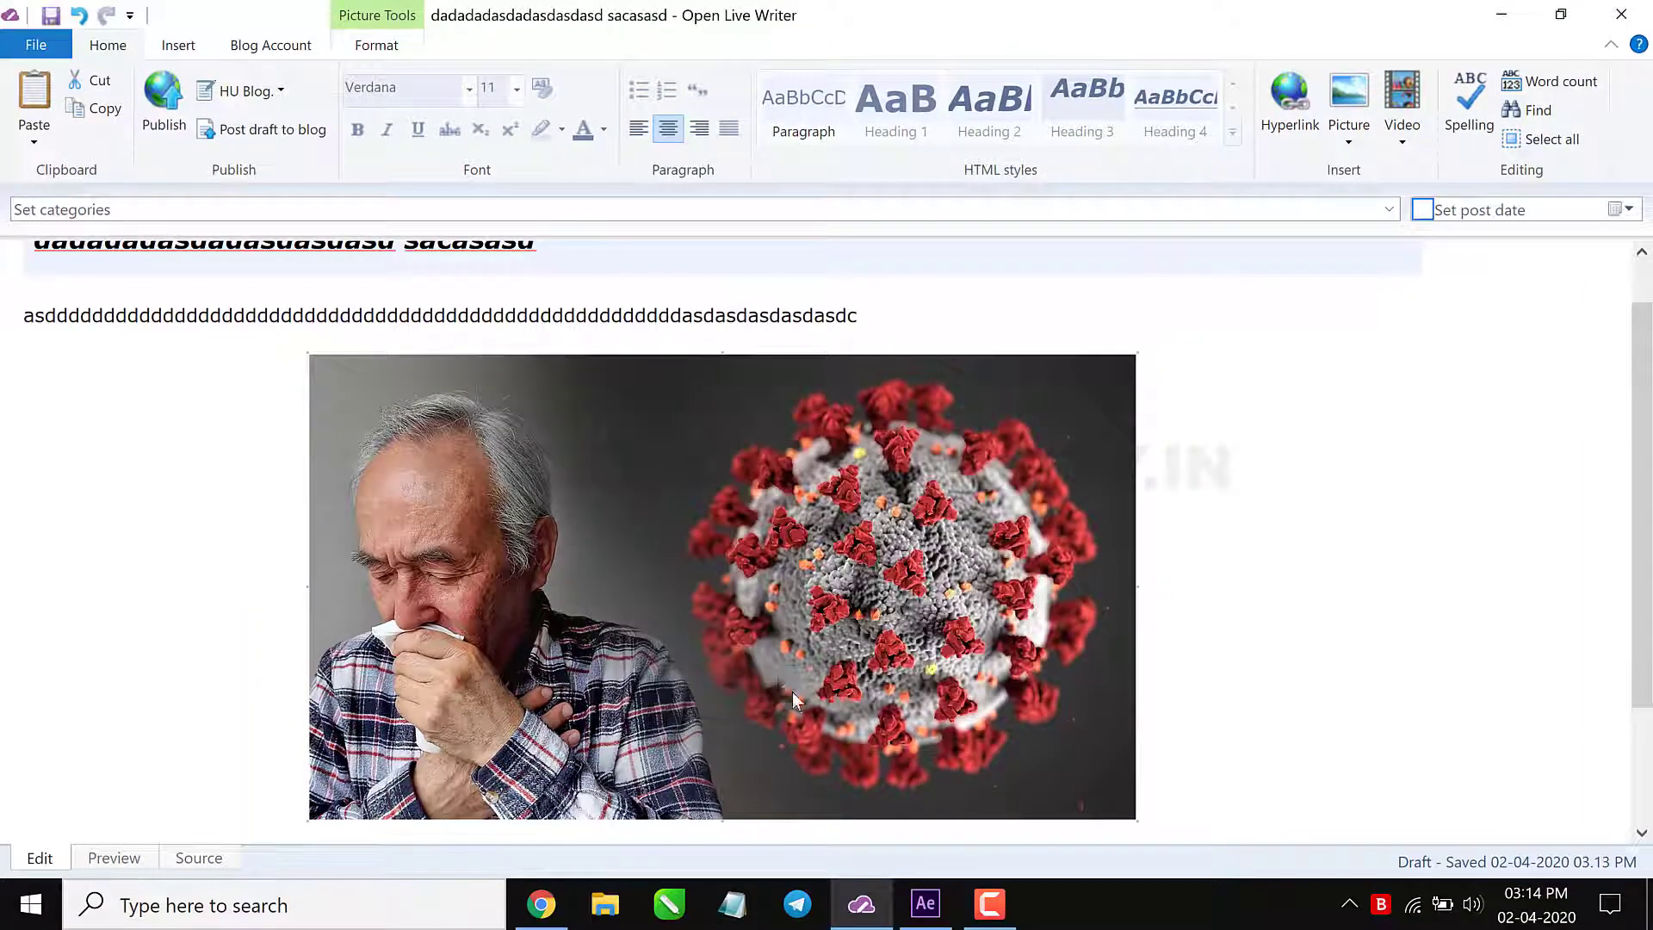
# Step: Switch to Google Photos in Chrome and upload covid19-graphic-1600x900-updated-3-17-20.jpg from the desktop
pyautogui.click(552, 919)
pyautogui.click(990, 21)
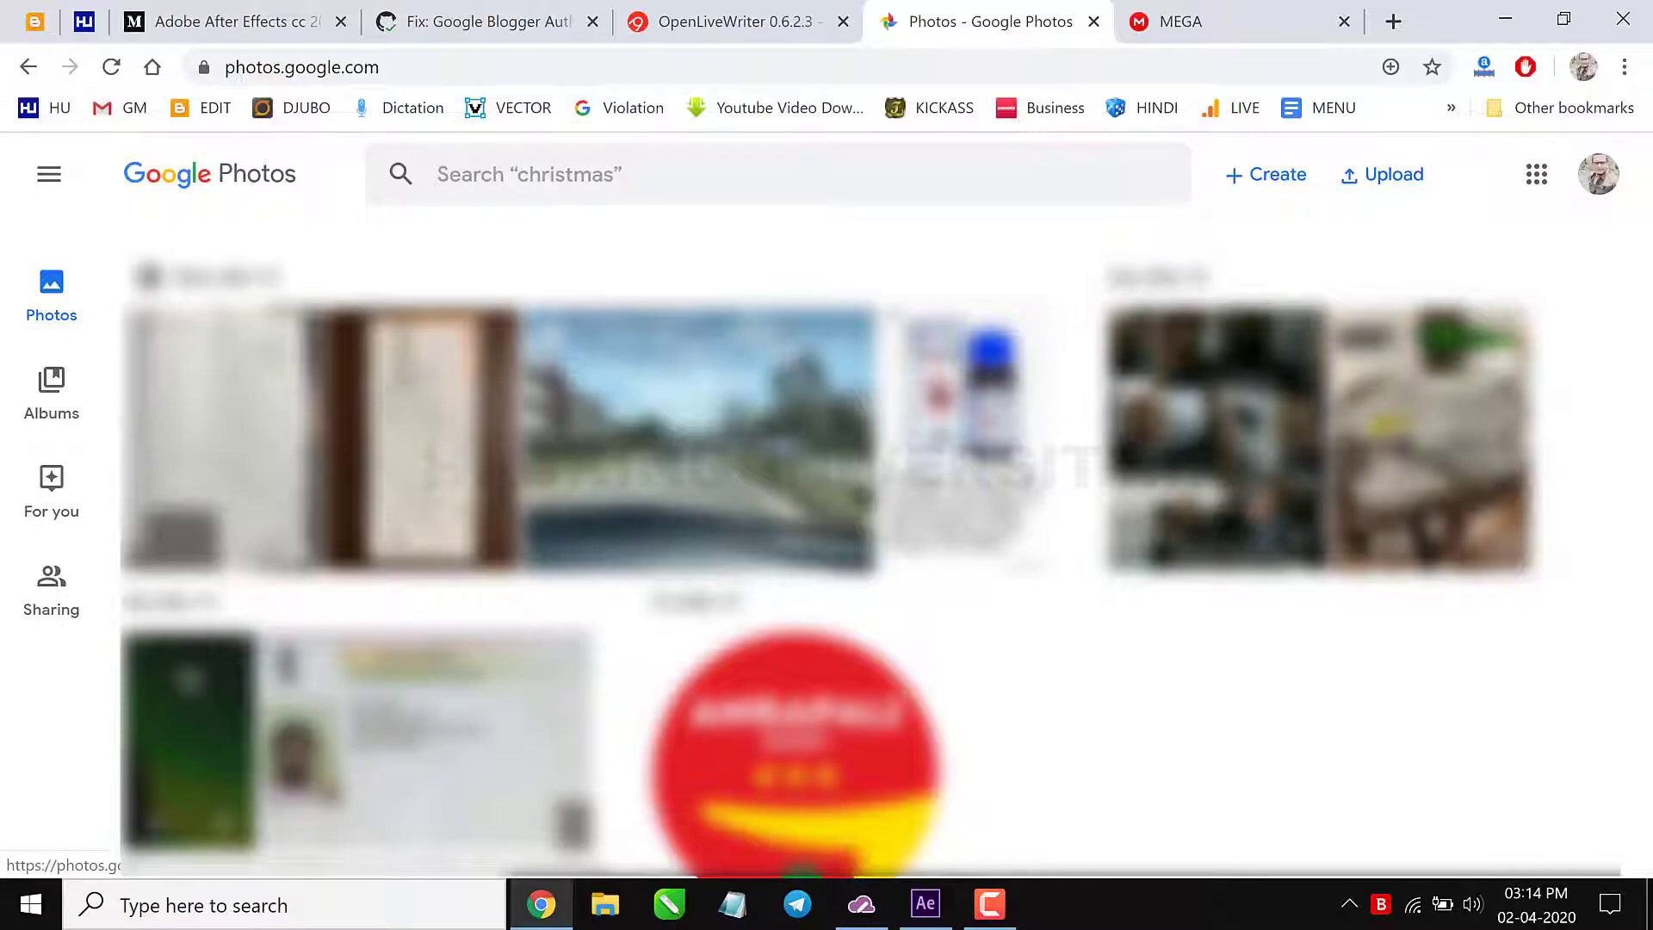
pyautogui.click(1650, 907)
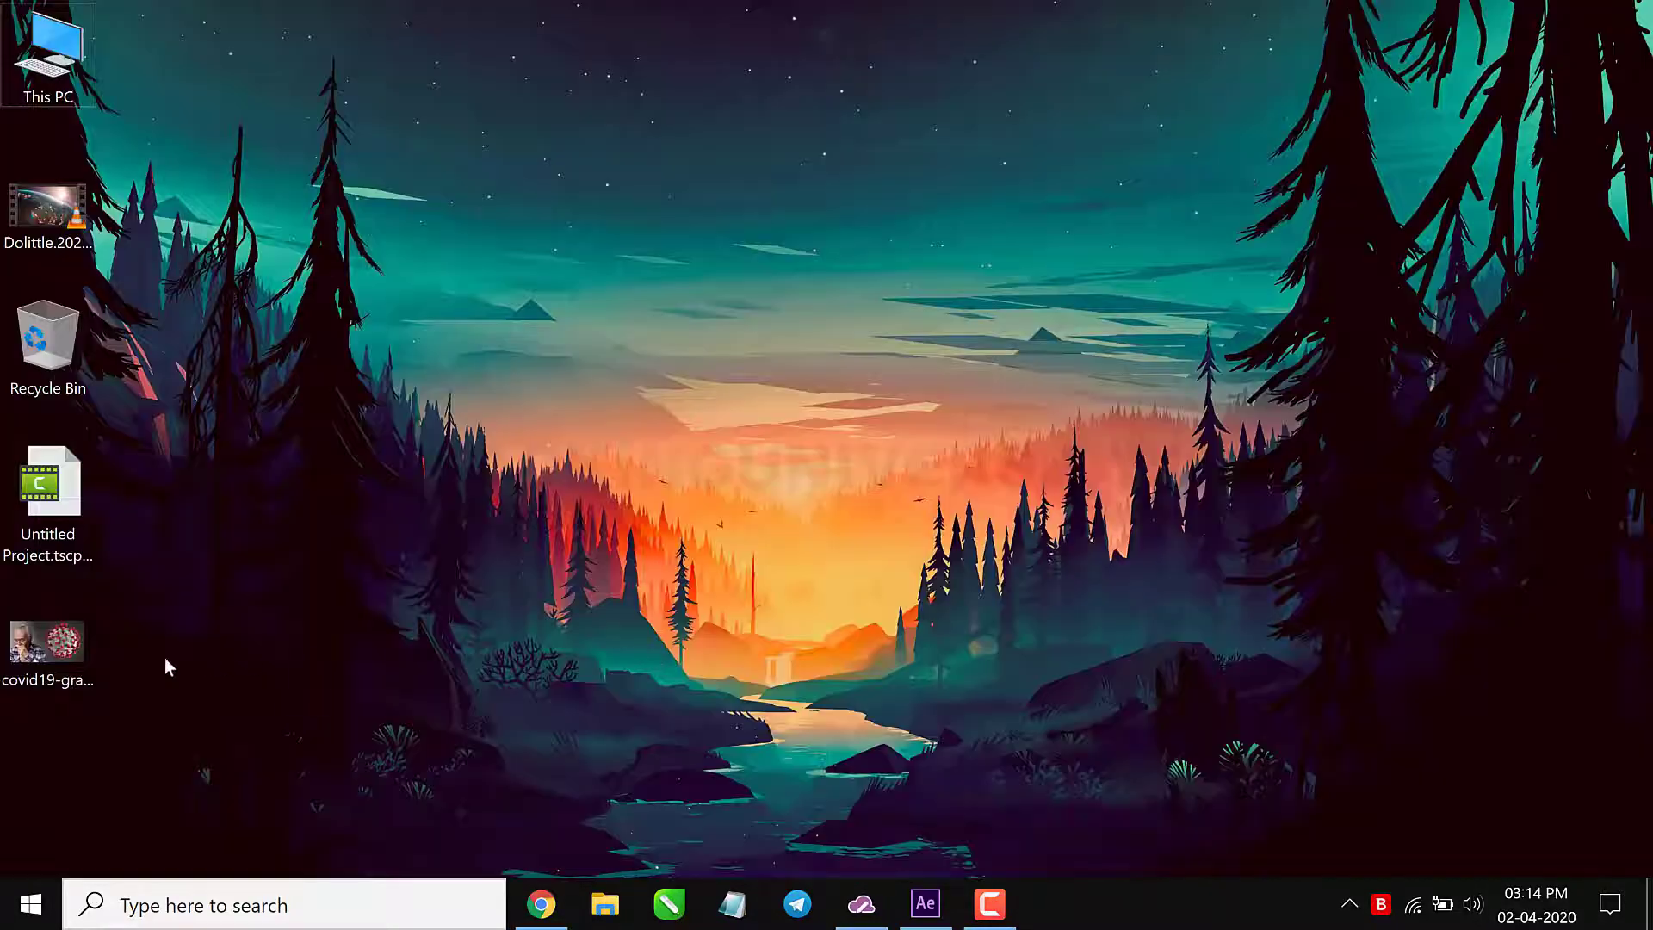
pyautogui.moveTo(47, 641); pyautogui.dragTo(801, 396)
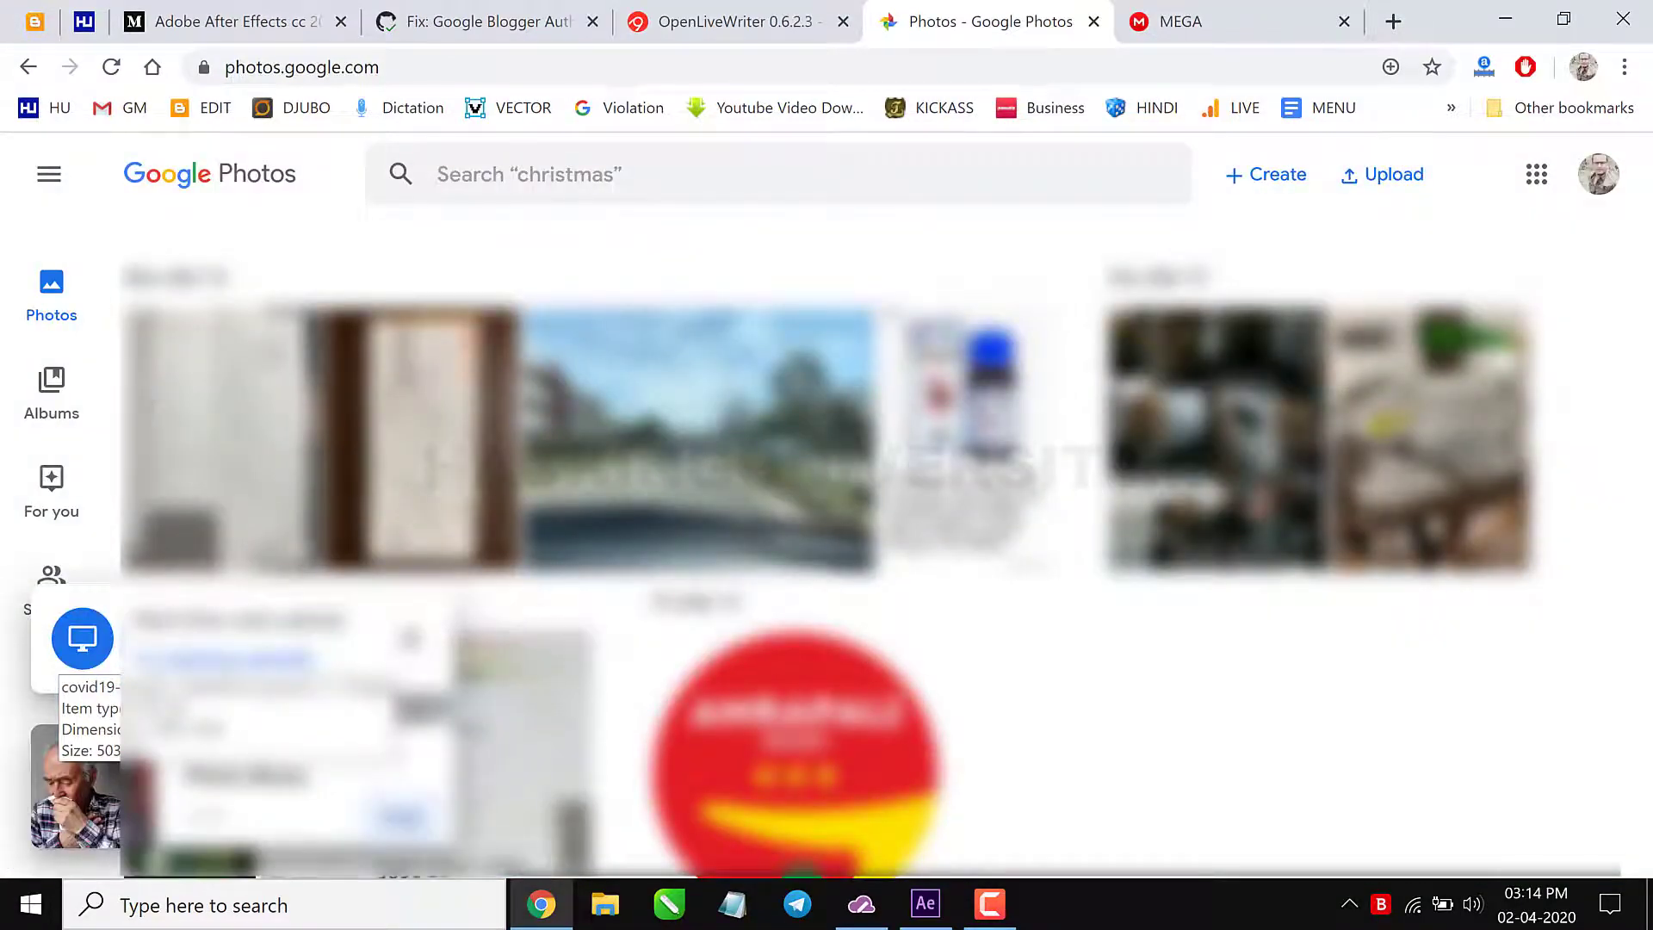
pyautogui.click(411, 639)
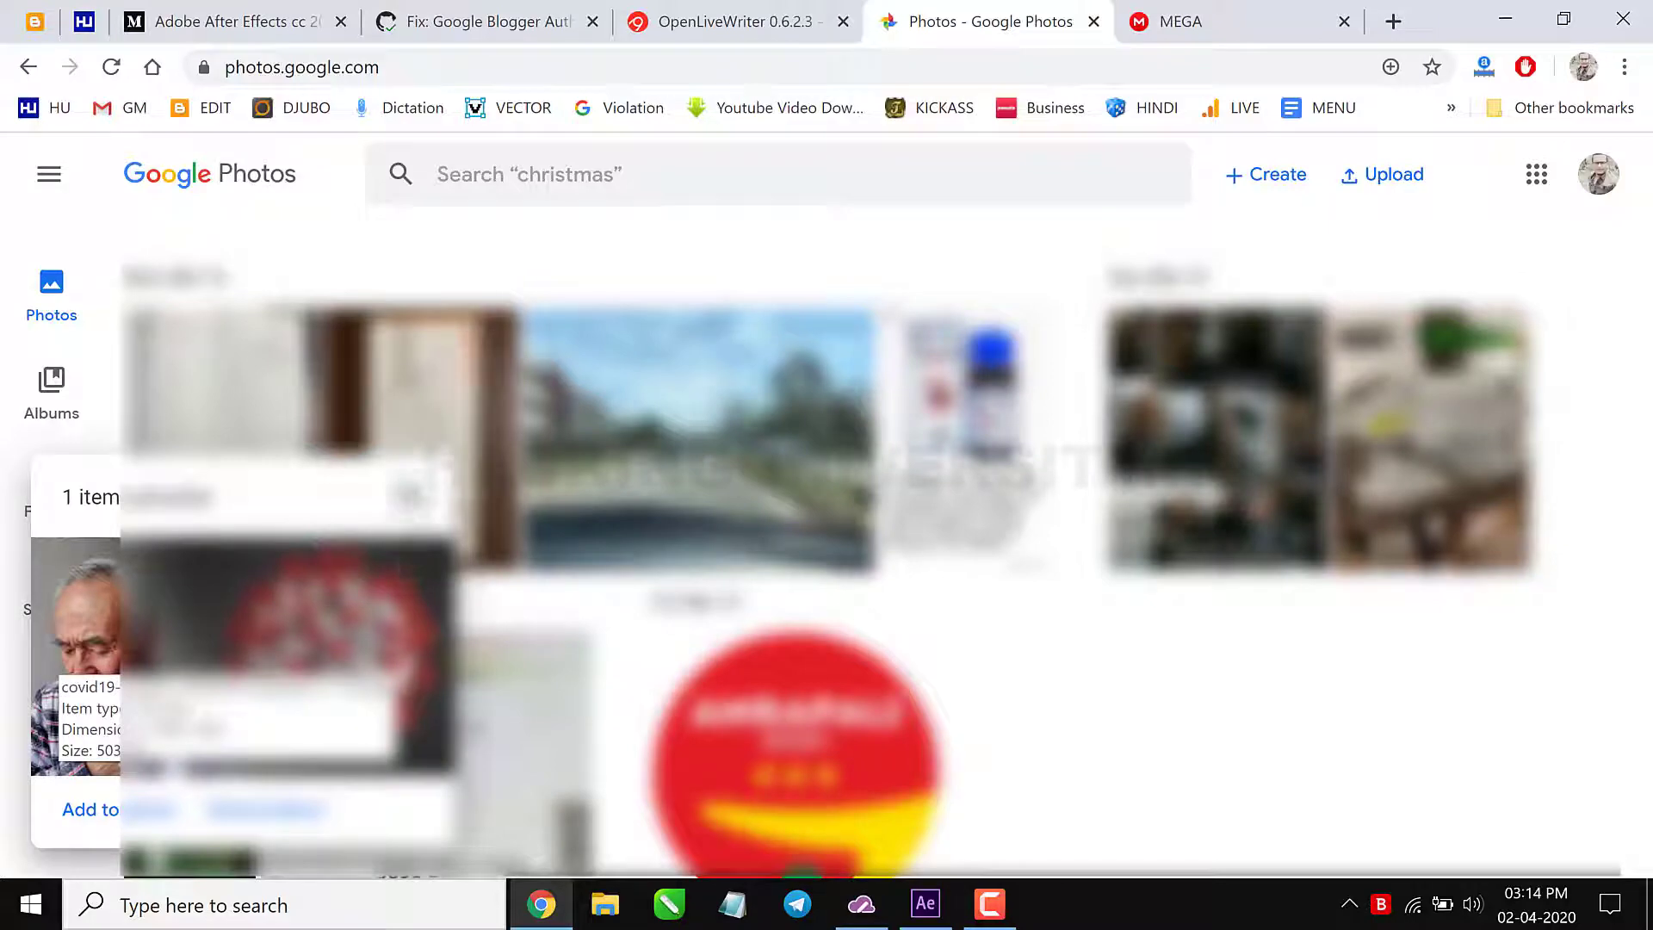
# Step: Show the newly added item and open the uploaded covid19 graphic in the photo viewer
pyautogui.click(388, 606)
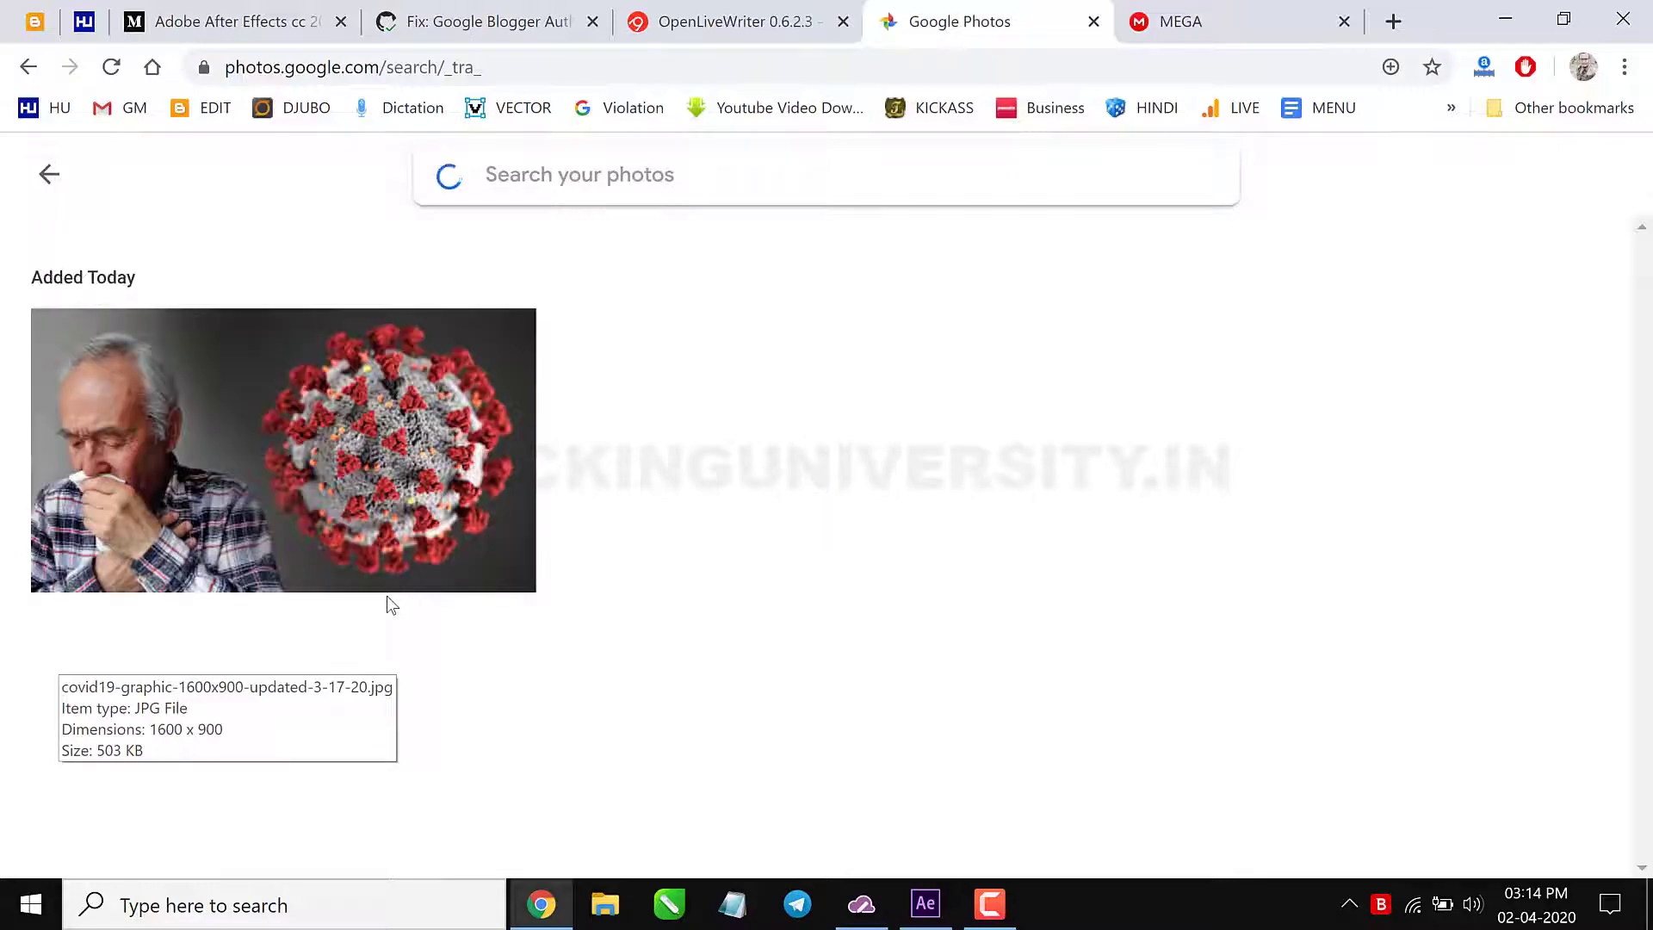
pyautogui.click(423, 473)
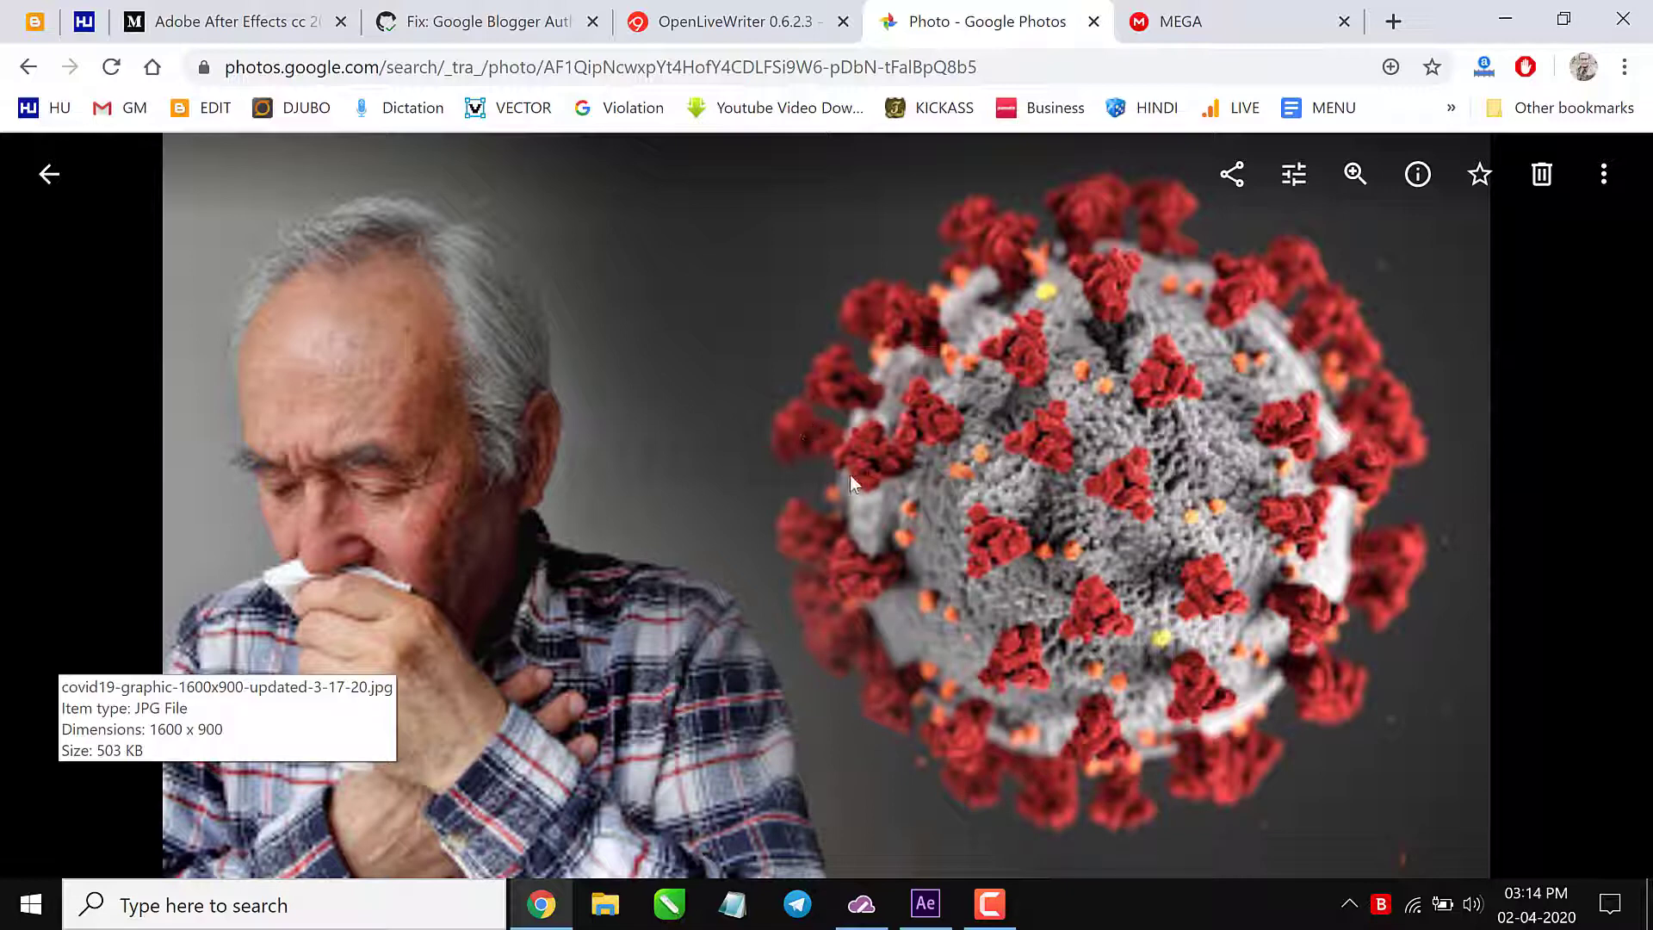
# Step: Copy the image address of the covid19 graphic shown in the Google Photos viewer
pyautogui.rightClick(888, 394)
pyautogui.click(810, 436)
pyautogui.rightClick(851, 390)
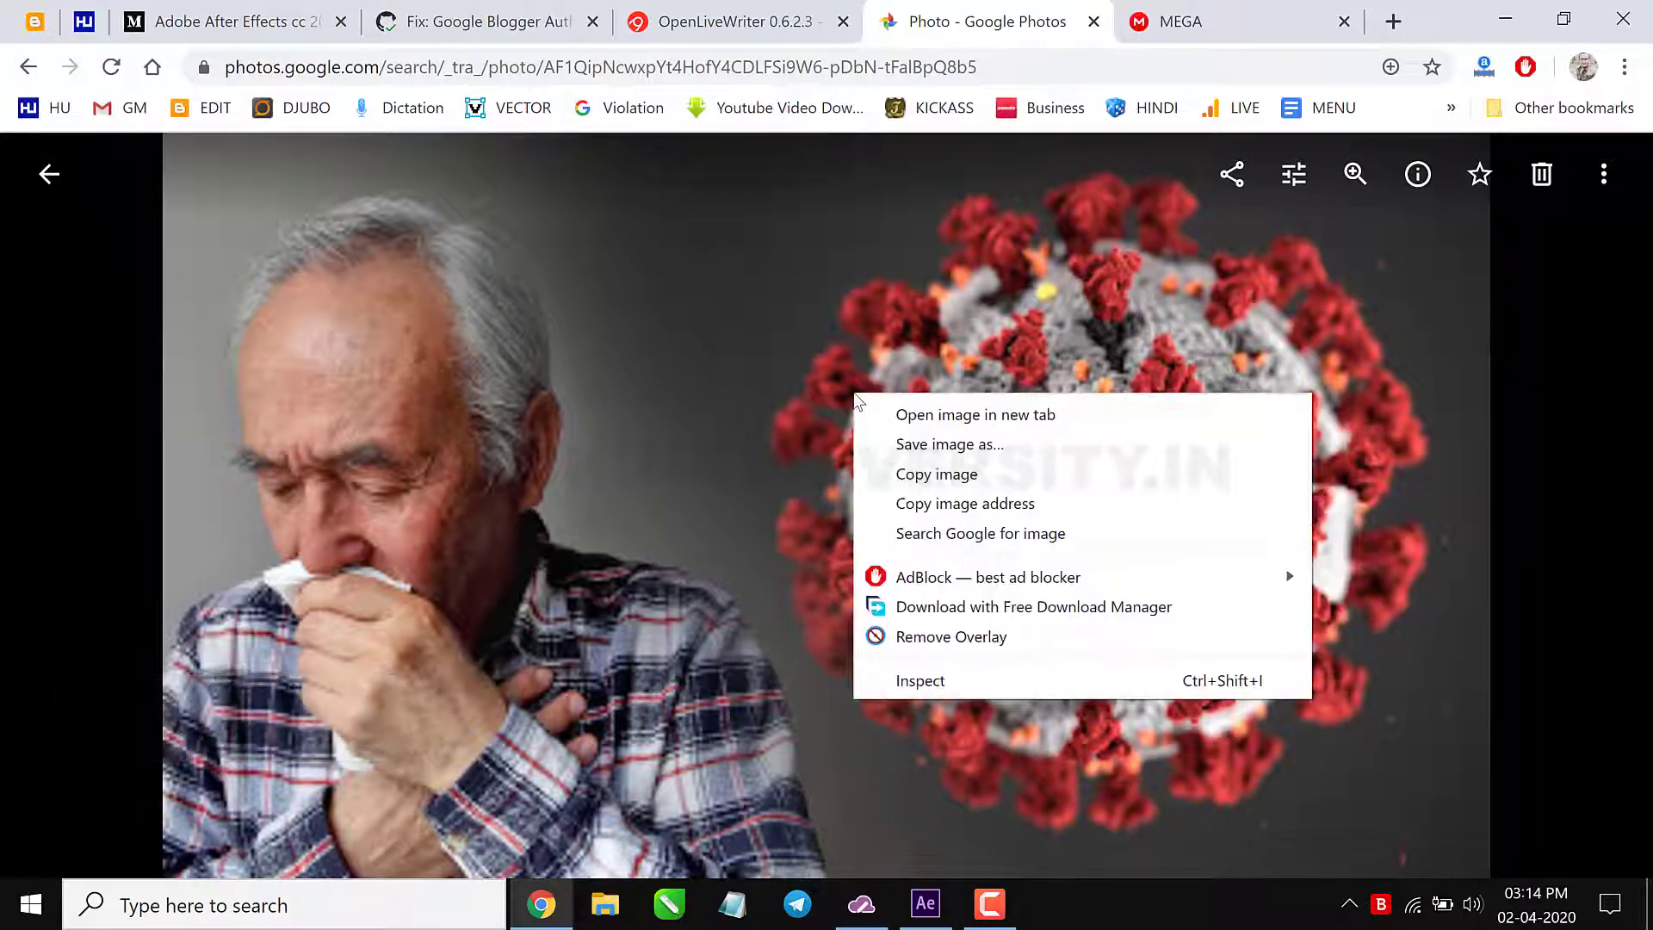
pyautogui.click(840, 358)
pyautogui.rightClick(840, 358)
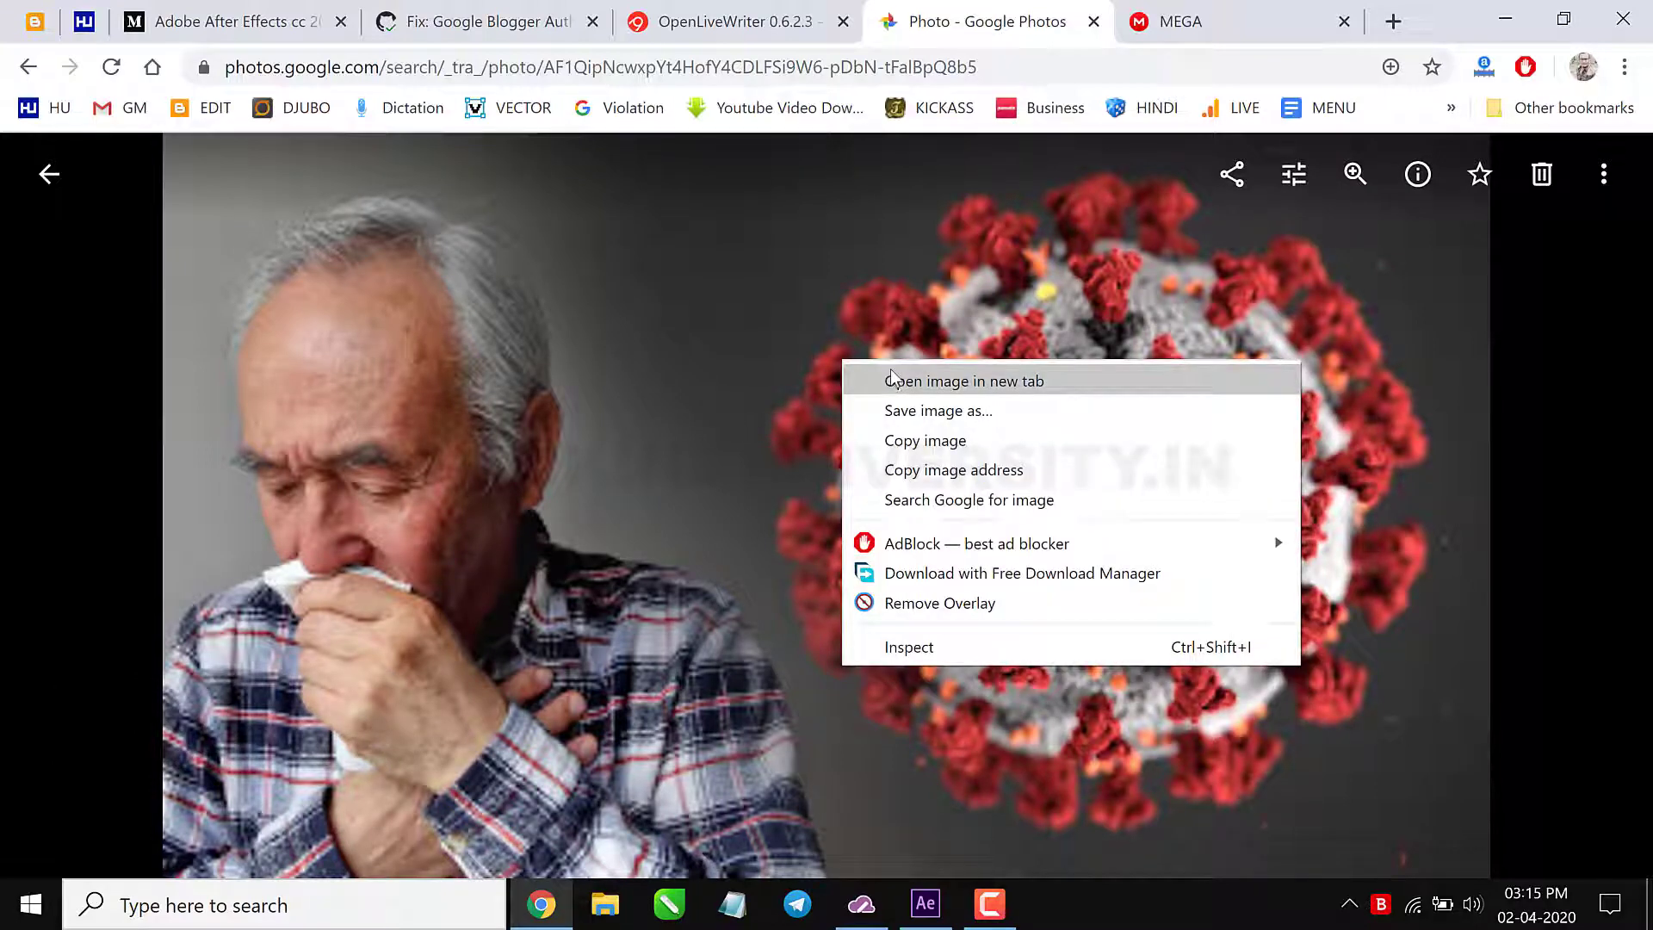
pyautogui.click(930, 471)
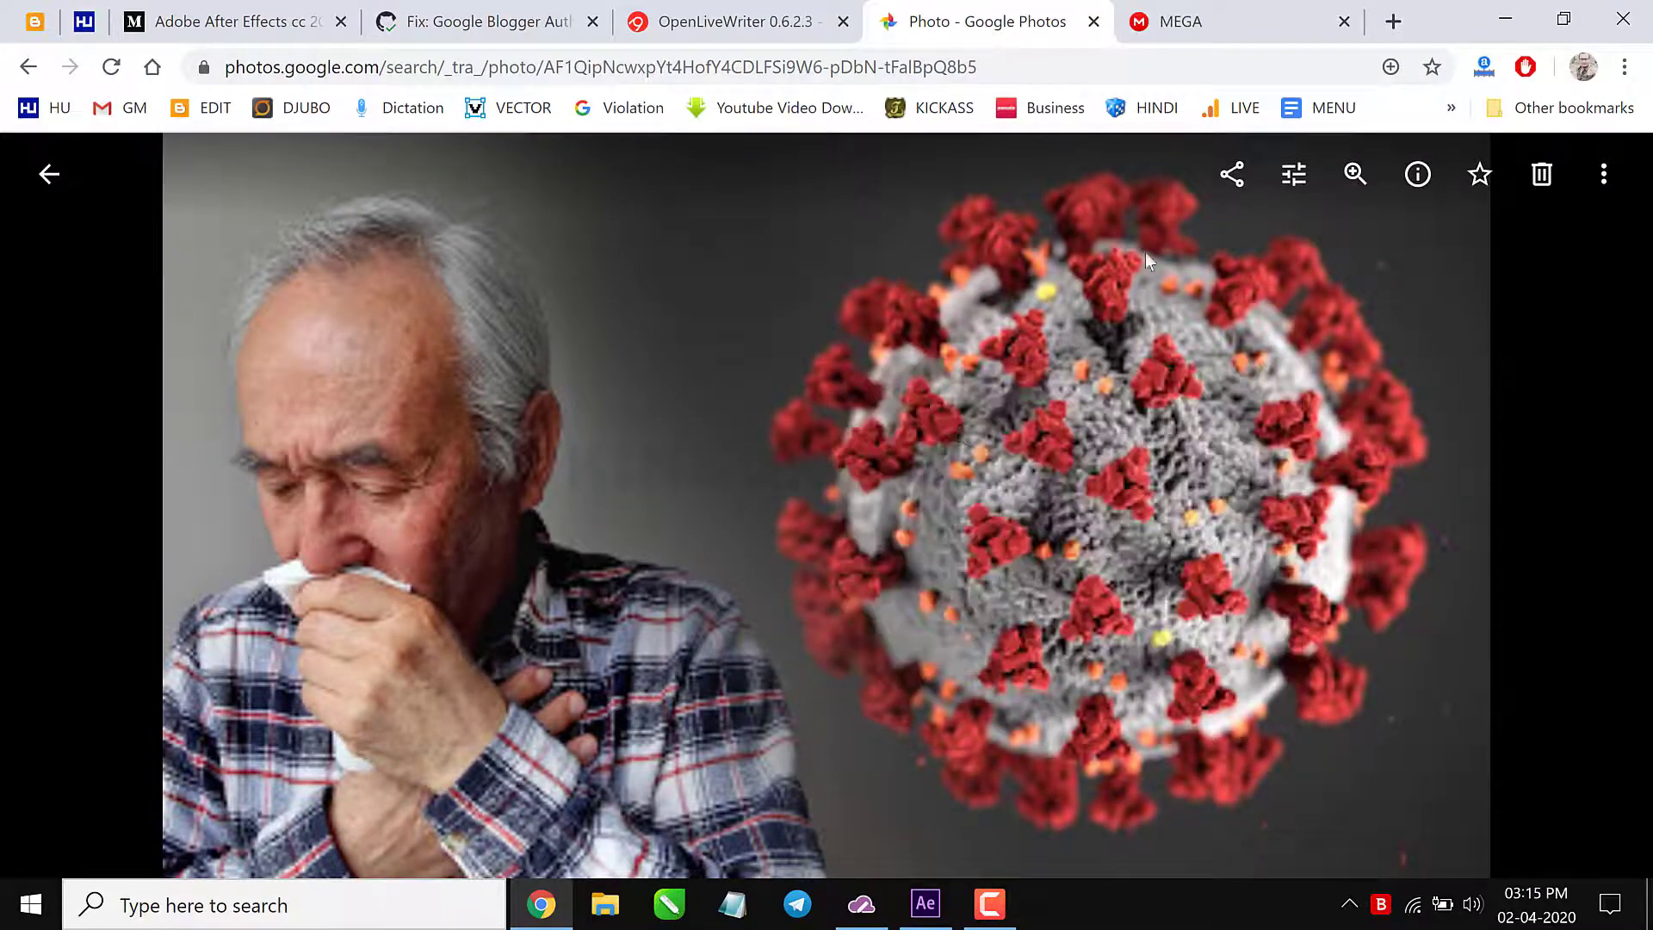
# Step: Open the copied image address in a new browser tab and select the picture's full URL
pyautogui.click(1393, 21)
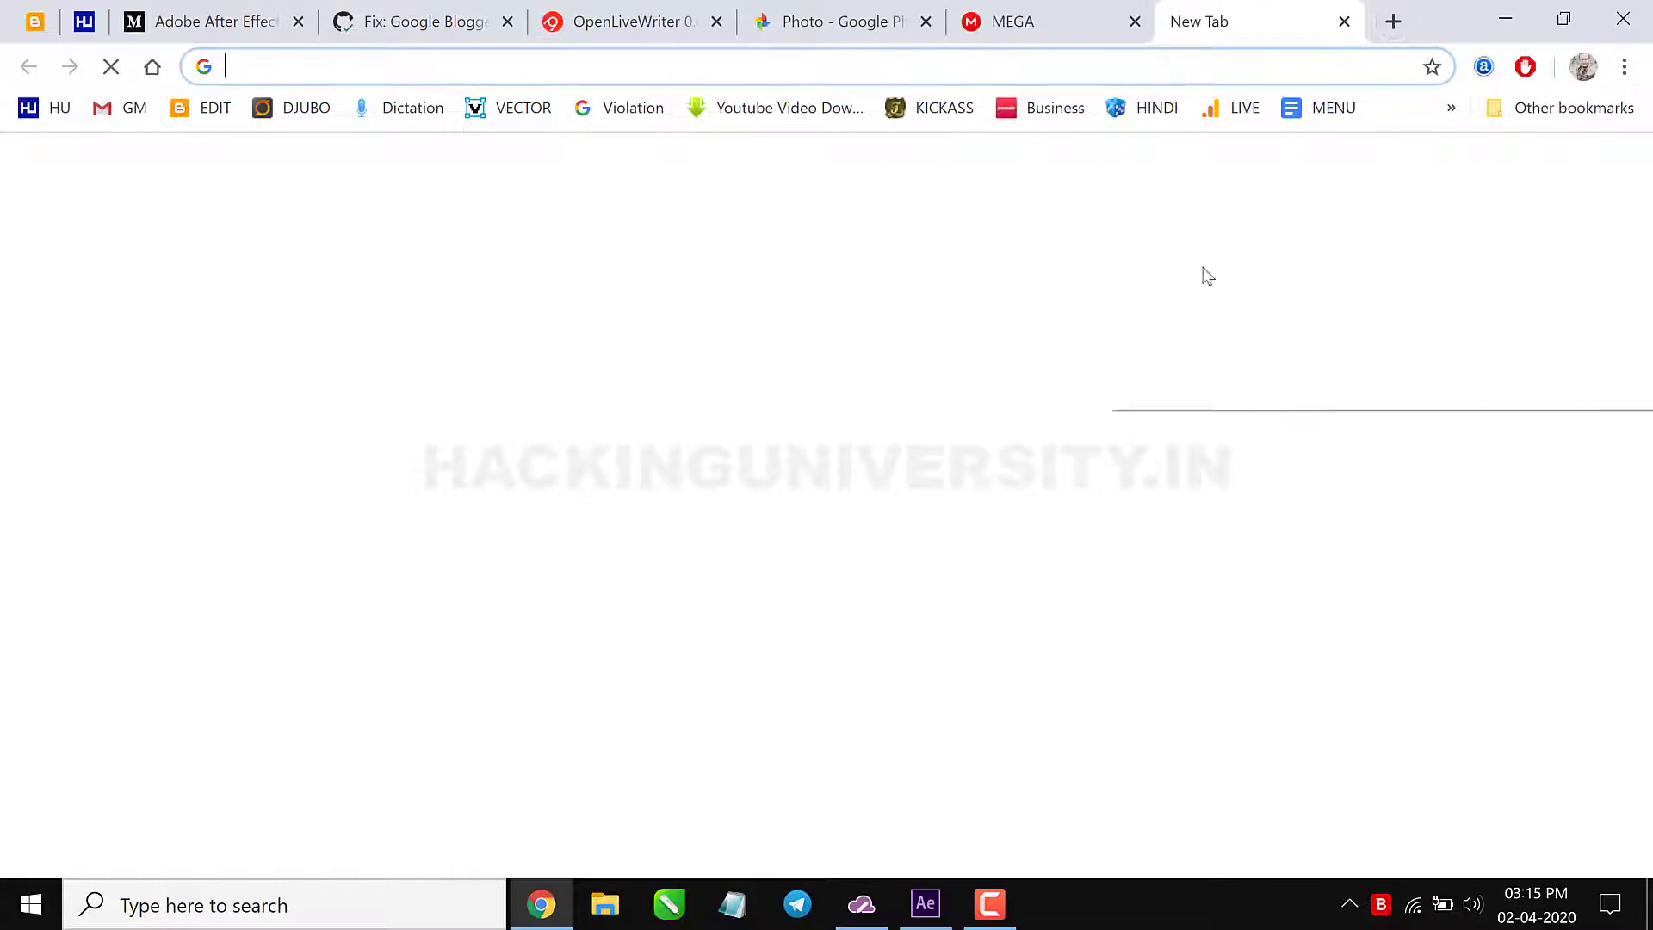
pyautogui.rightClick(1111, 64)
pyautogui.click(1205, 265)
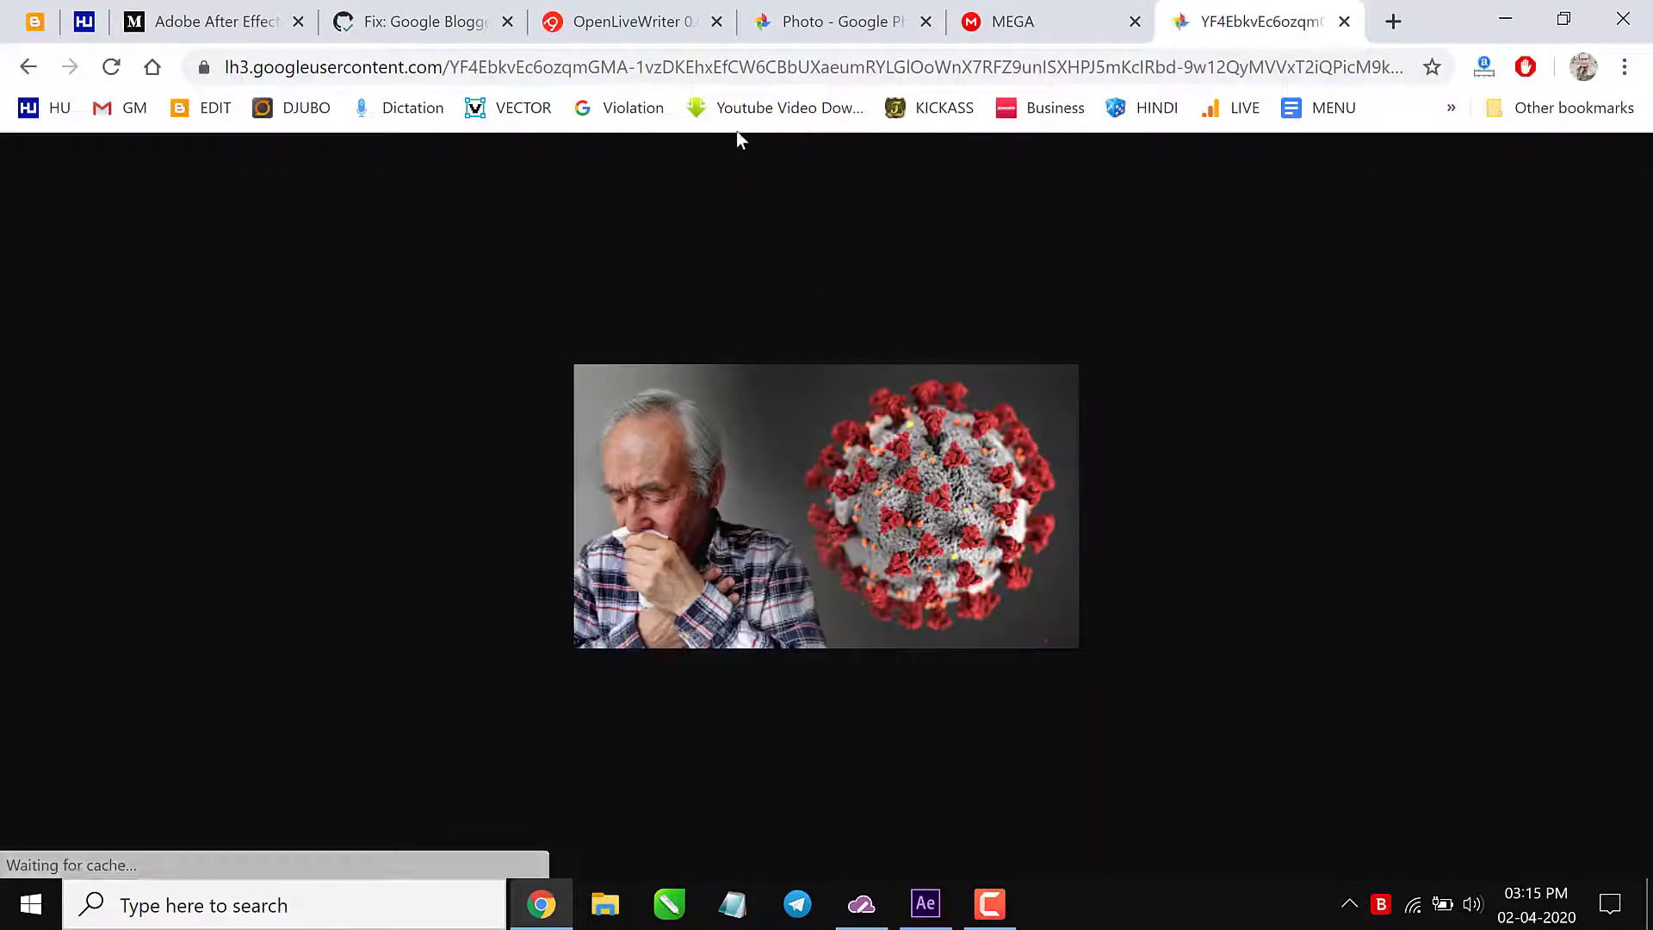
pyautogui.click(763, 66)
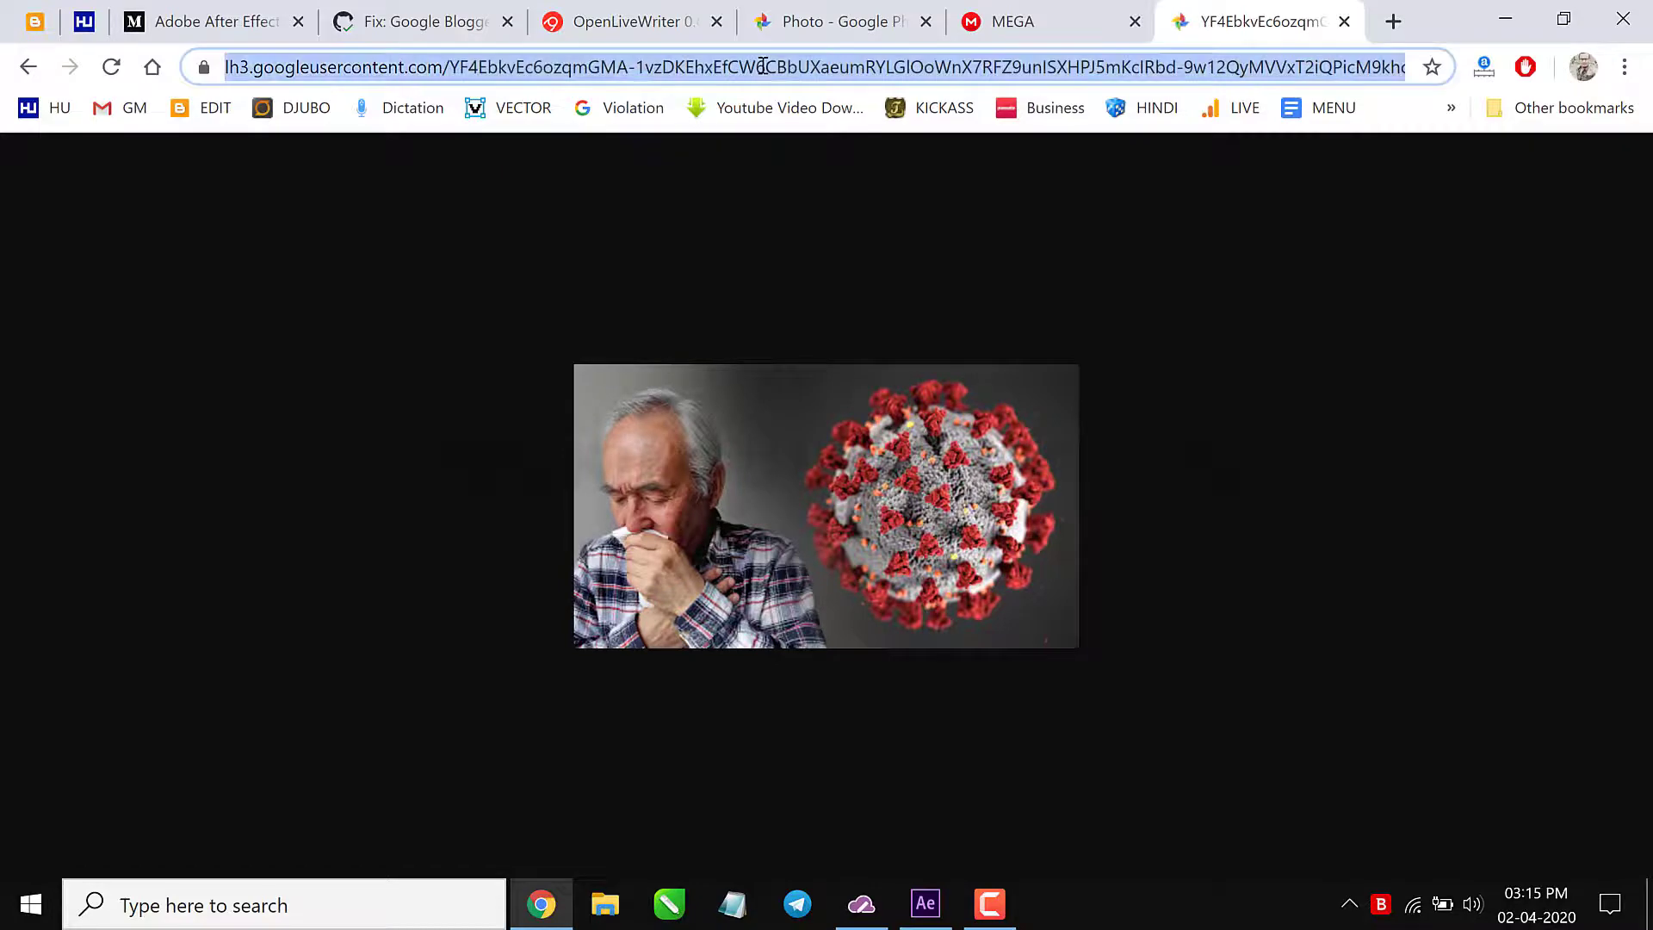
# Step: Switch to Open Live Writer, delete the picture from the draft and place the cursor below the body paragraph
pyautogui.click(1505, 19)
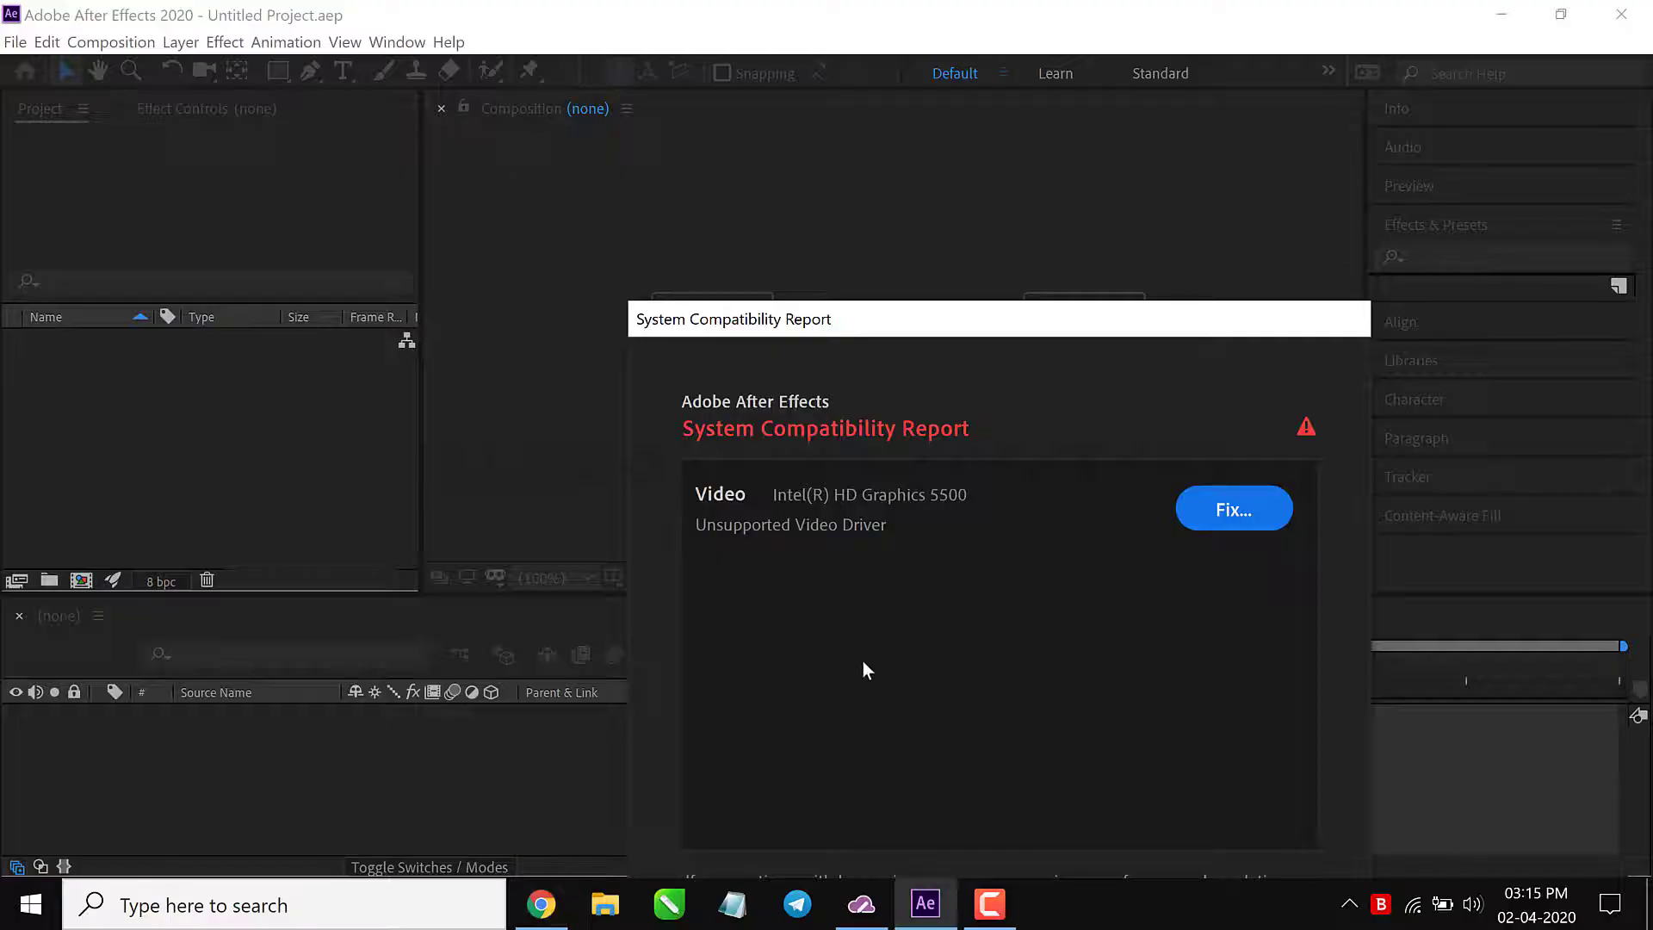
pyautogui.click(860, 904)
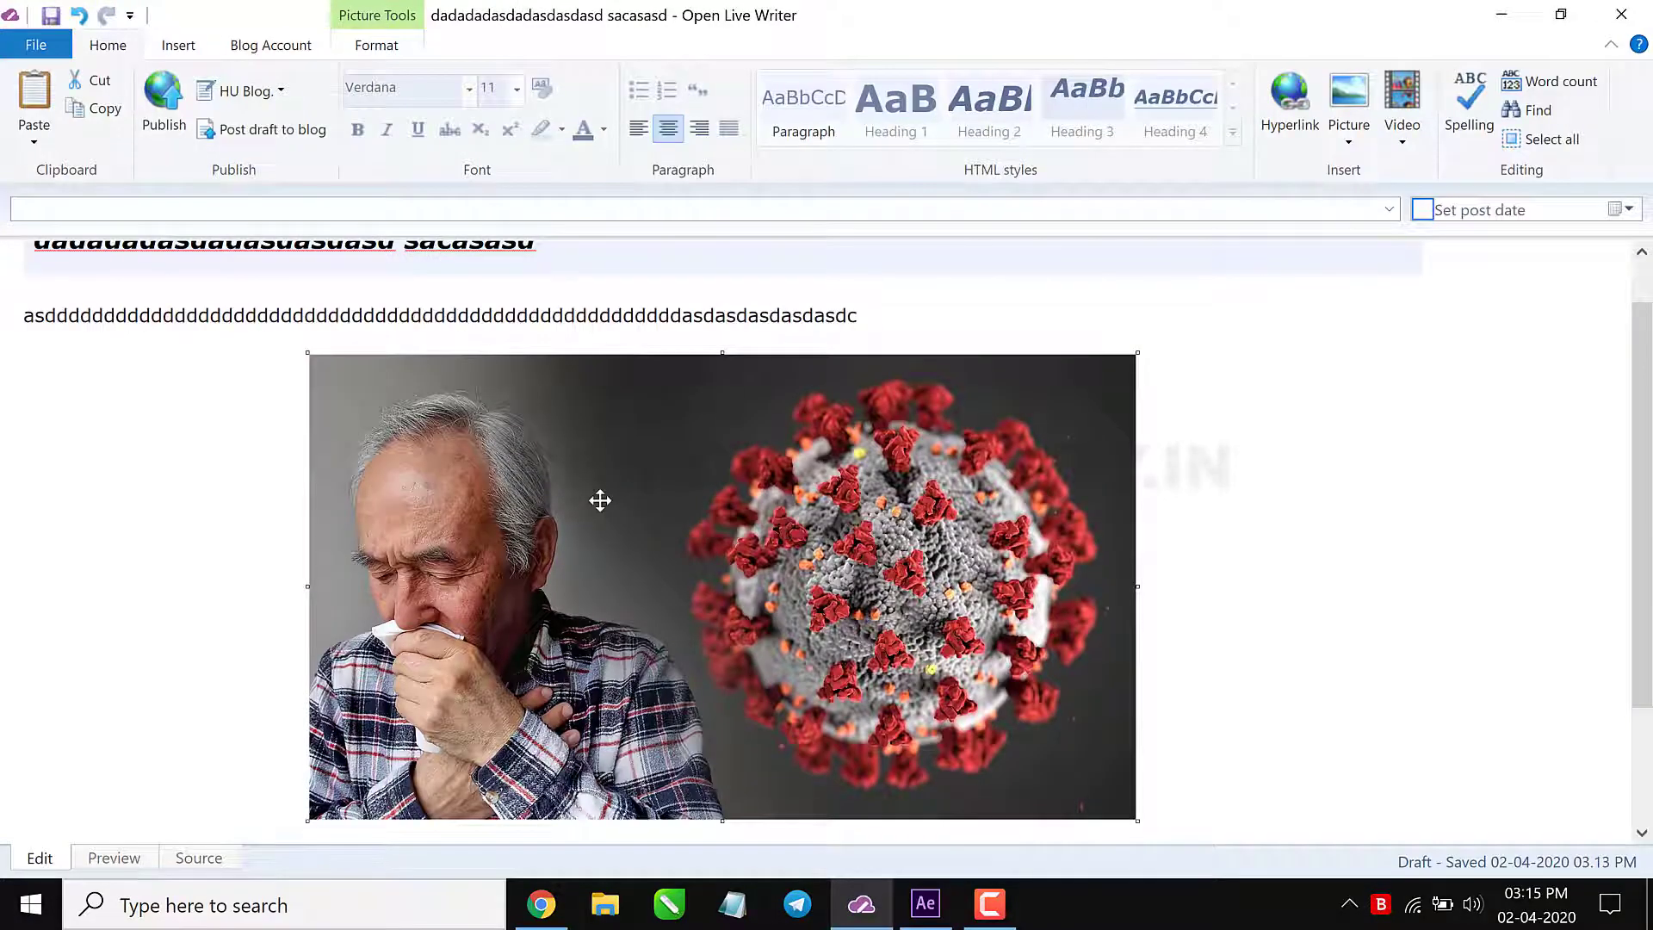
pyautogui.press('Delete')
pyautogui.rightClick(561, 484)
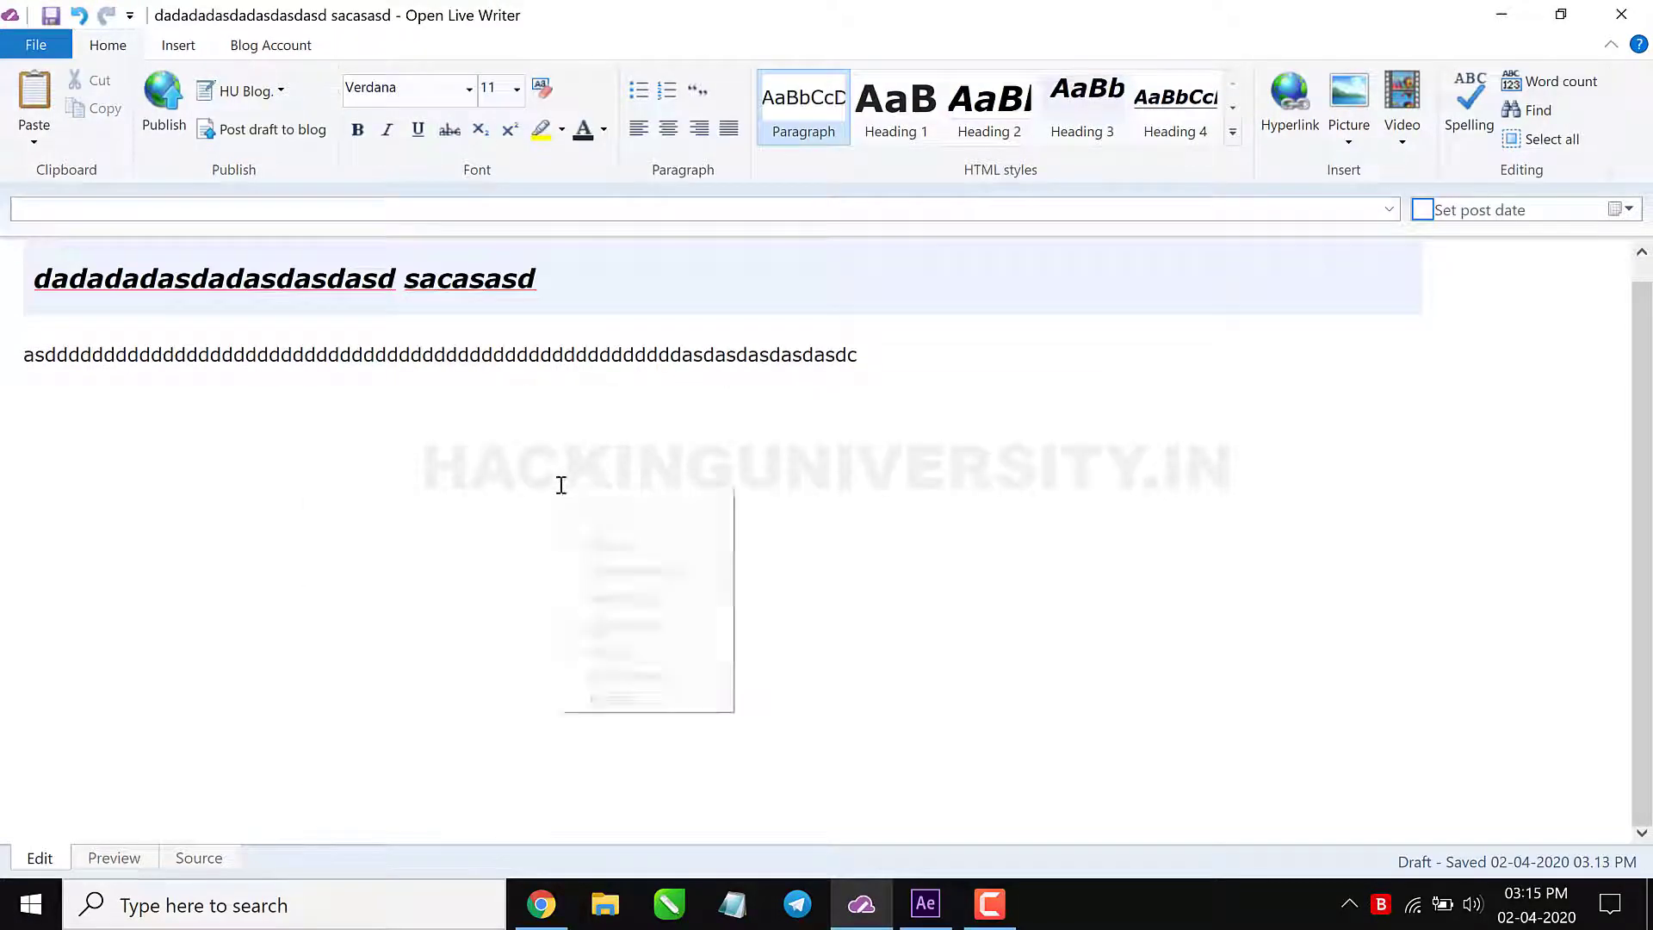
pyautogui.click(454, 472)
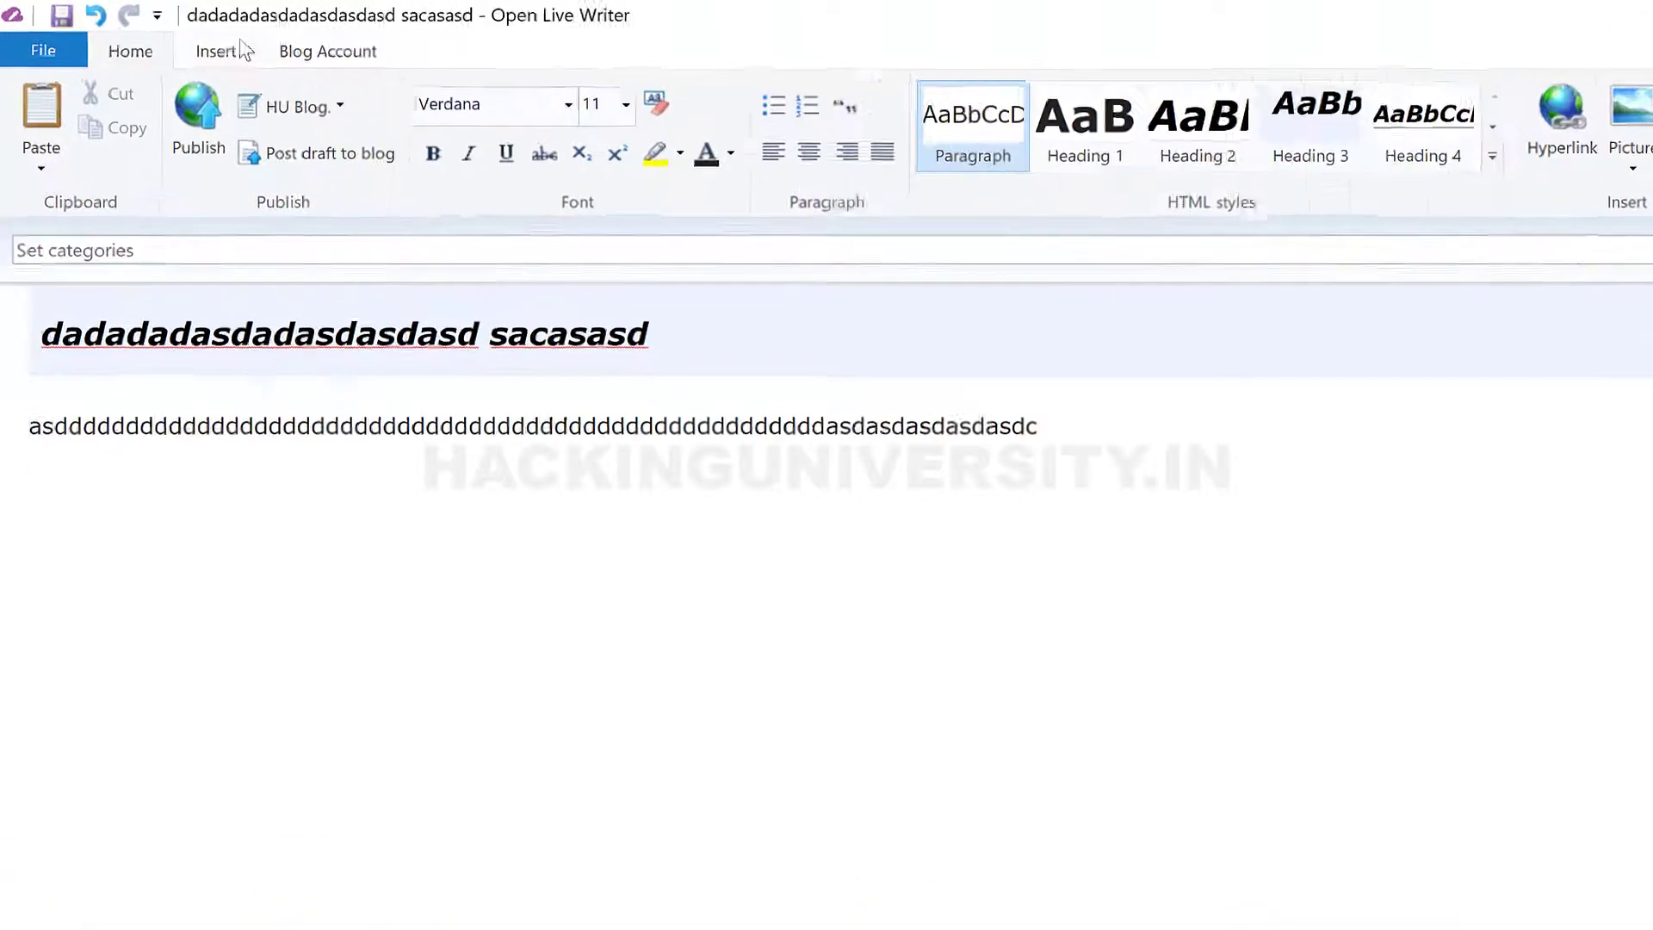
# Step: Insert a picture from the web using the copied Google Photos image address, previewing it before insertion
pyautogui.click(180, 45)
pyautogui.click(706, 232)
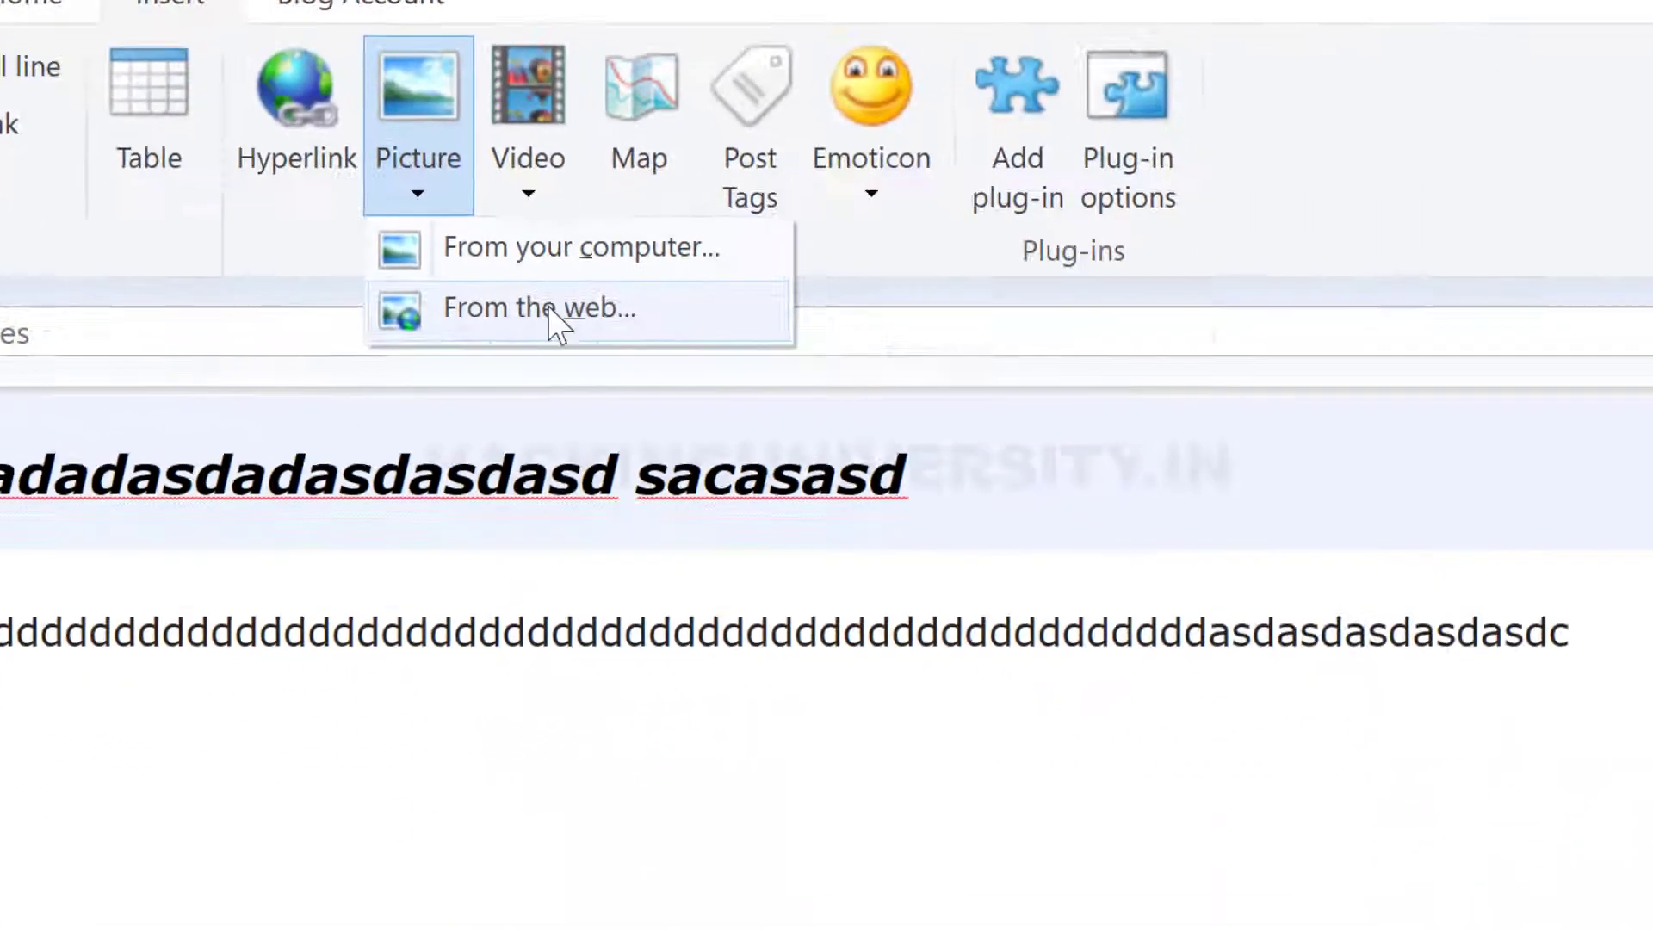
pyautogui.click(547, 306)
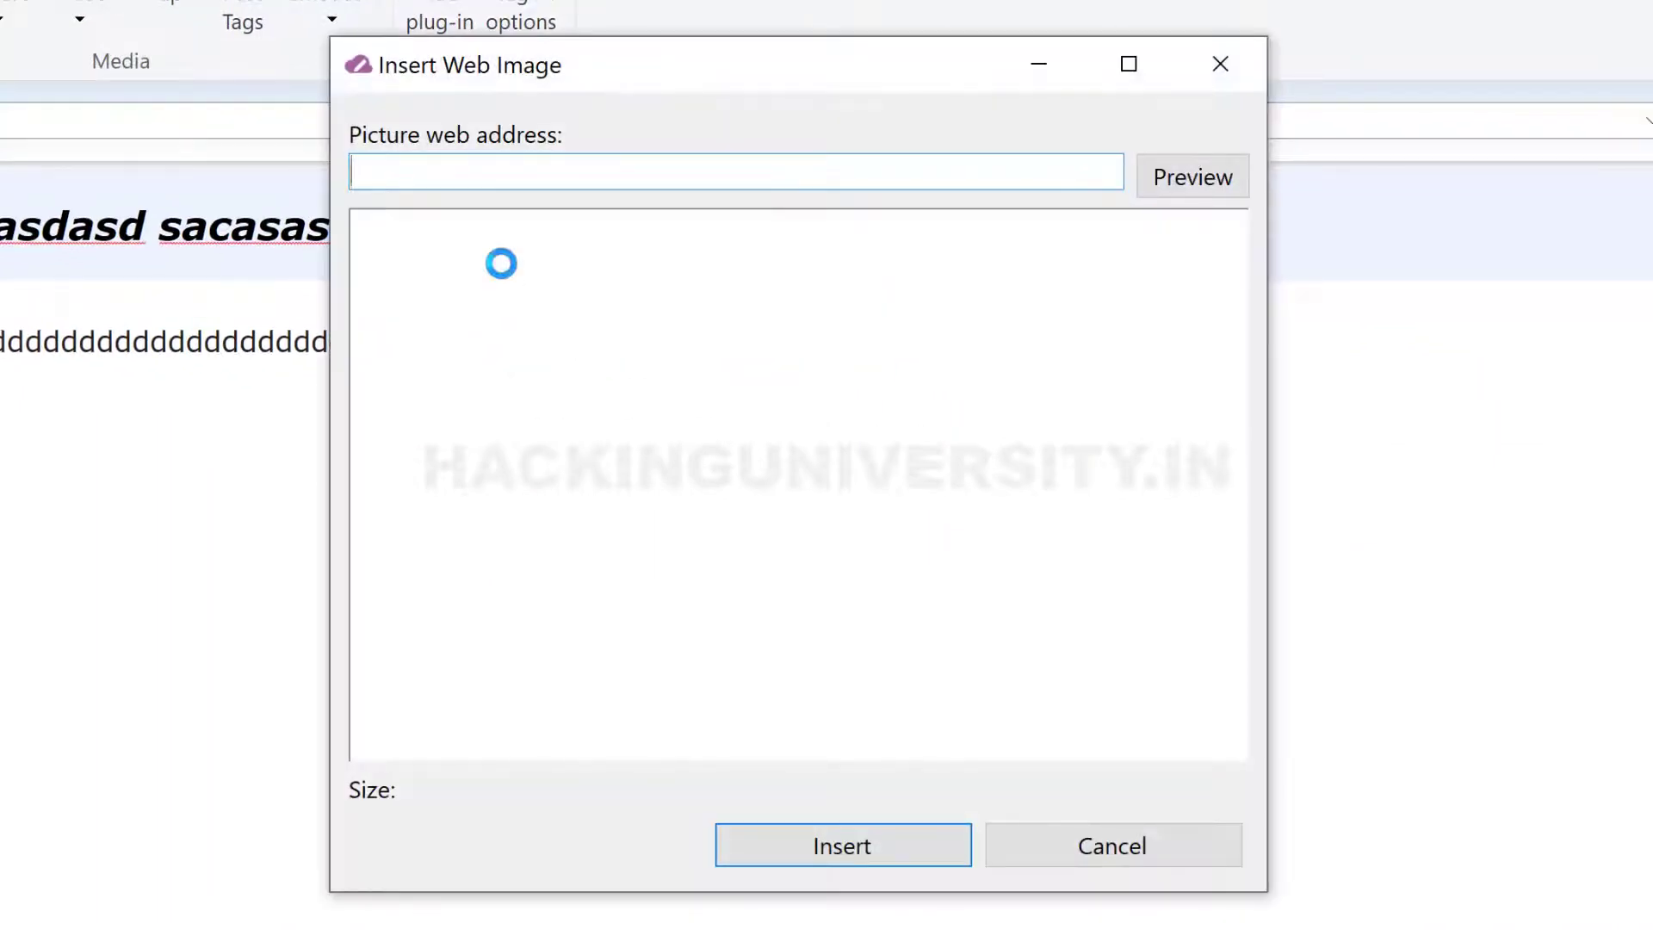
pyautogui.click(1176, 185)
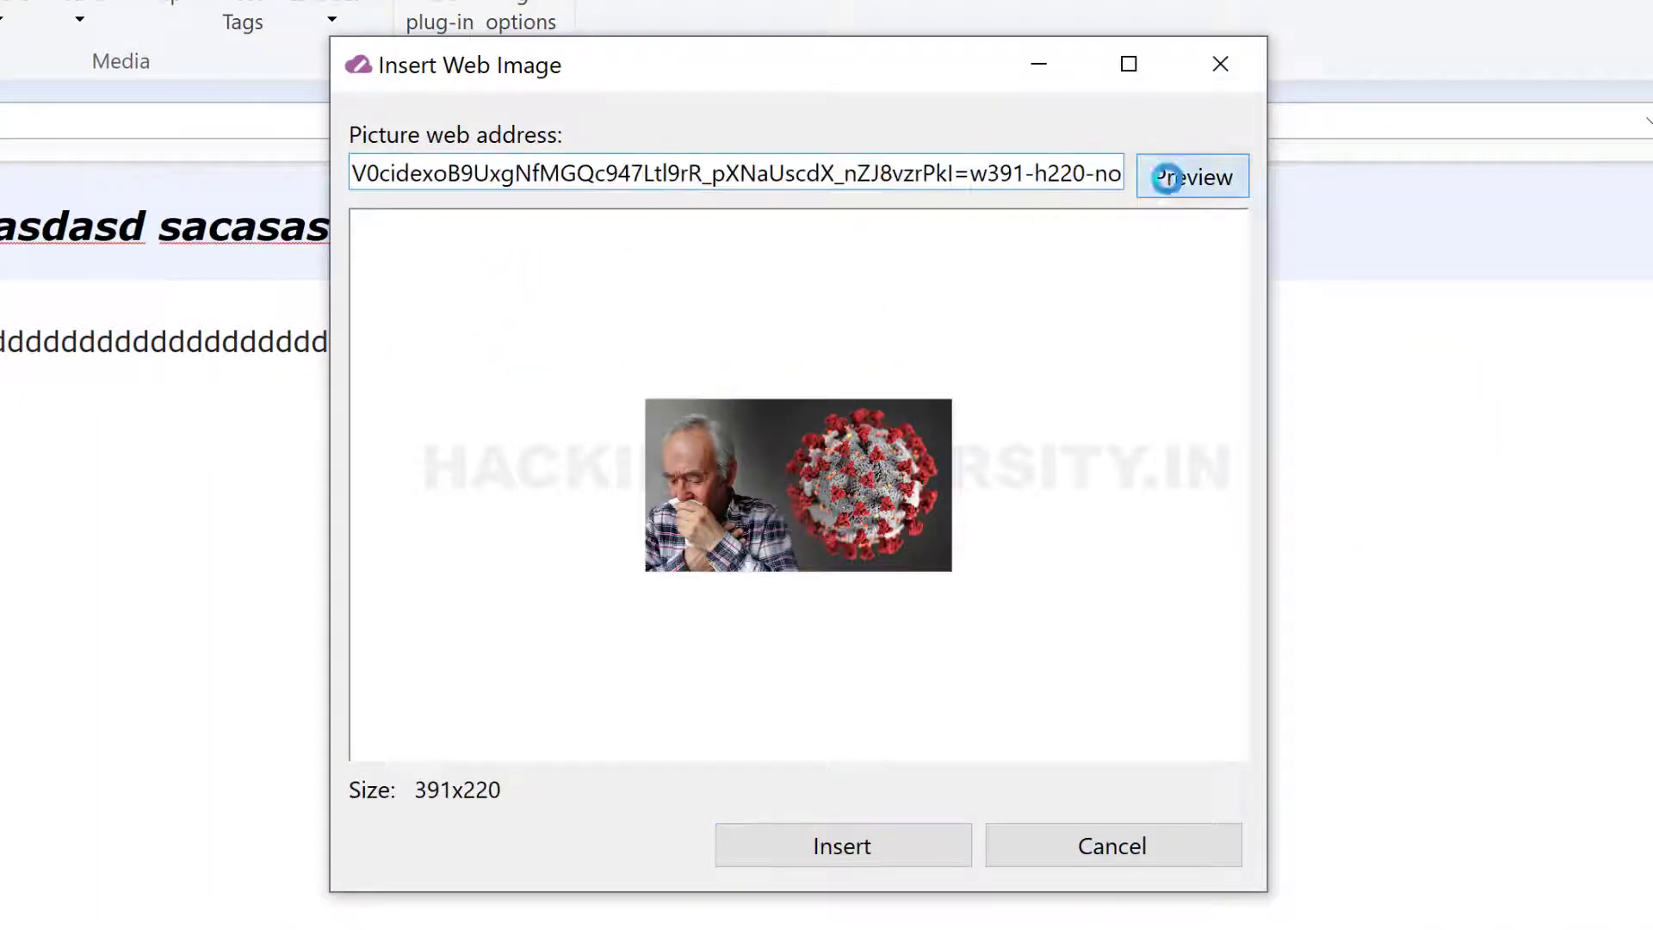
pyautogui.click(870, 860)
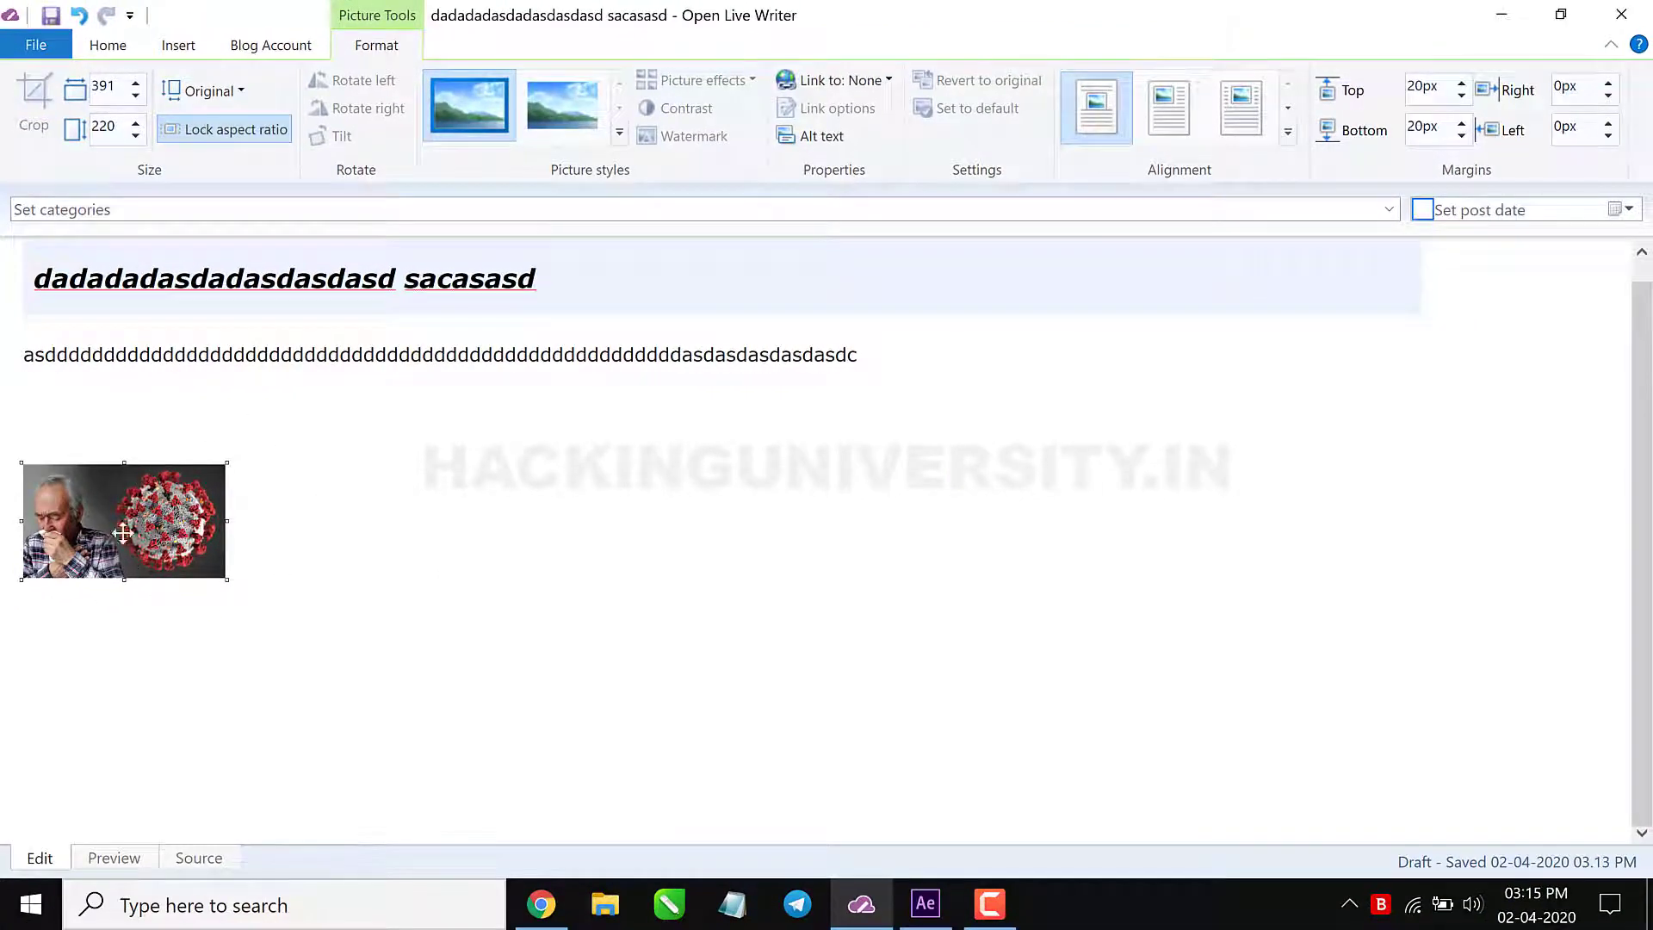
# Step: Check the picture's size options and post the draft with the web-hosted picture to the blog
pyautogui.click(205, 91)
pyautogui.click(226, 207)
pyautogui.click(105, 49)
pyautogui.click(227, 129)
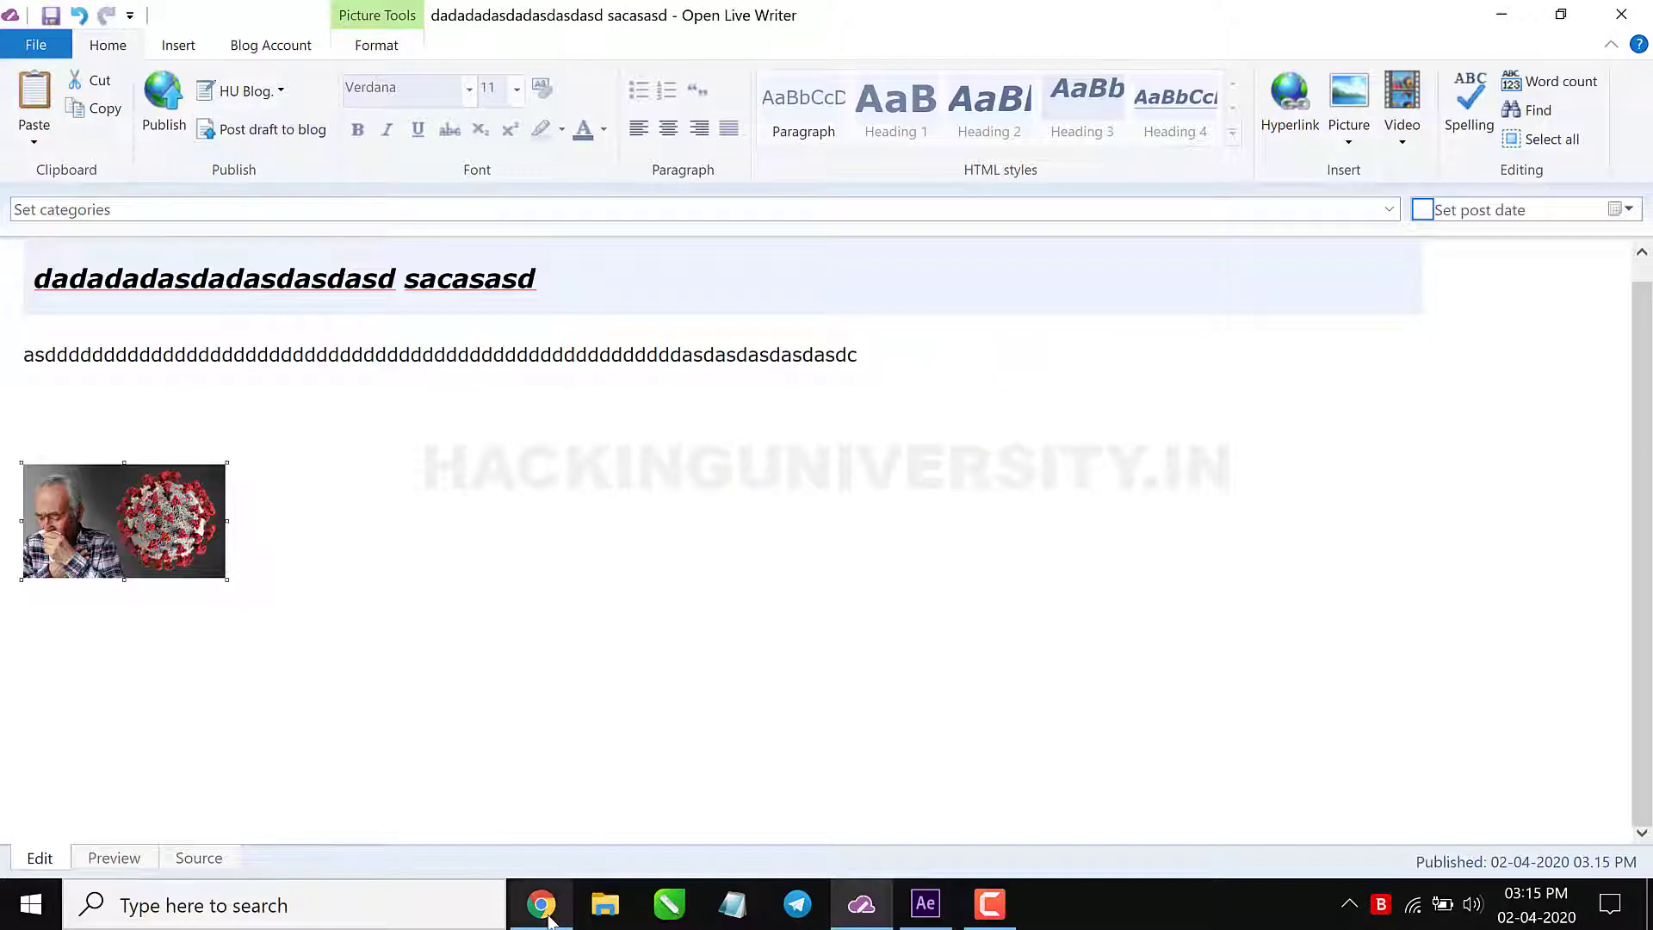
# Step: Switch to Chrome, refresh the Blogger posts list to check the posted draft, and return to Open Live Writer
pyautogui.click(541, 903)
pyautogui.click(34, 22)
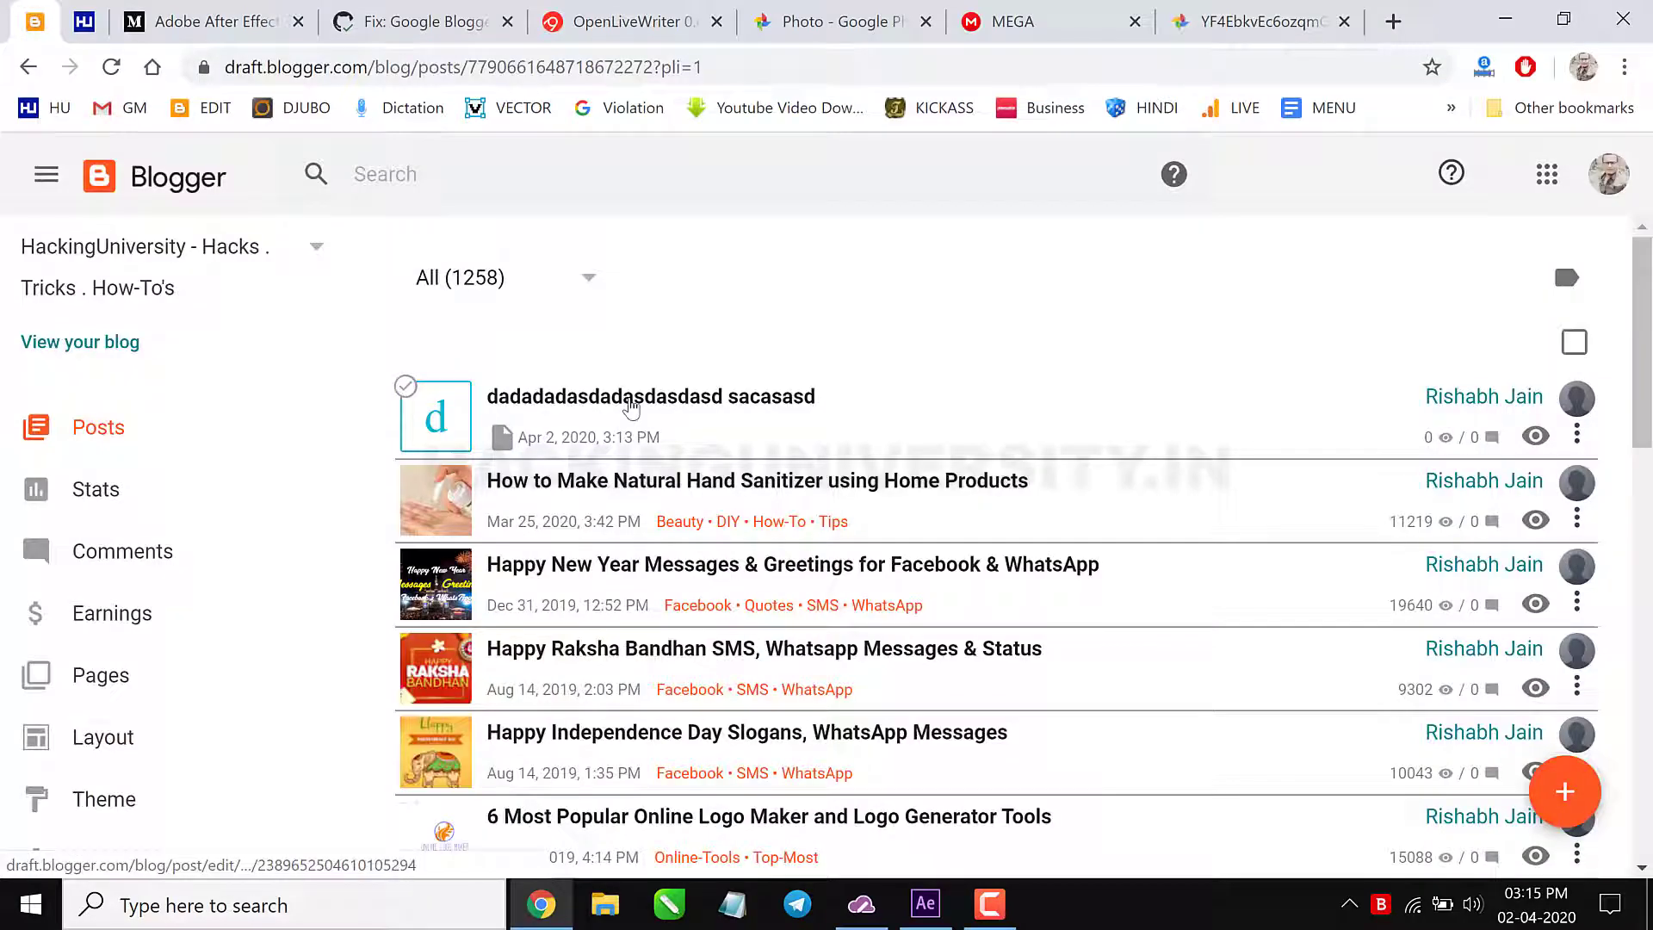
pyautogui.click(113, 71)
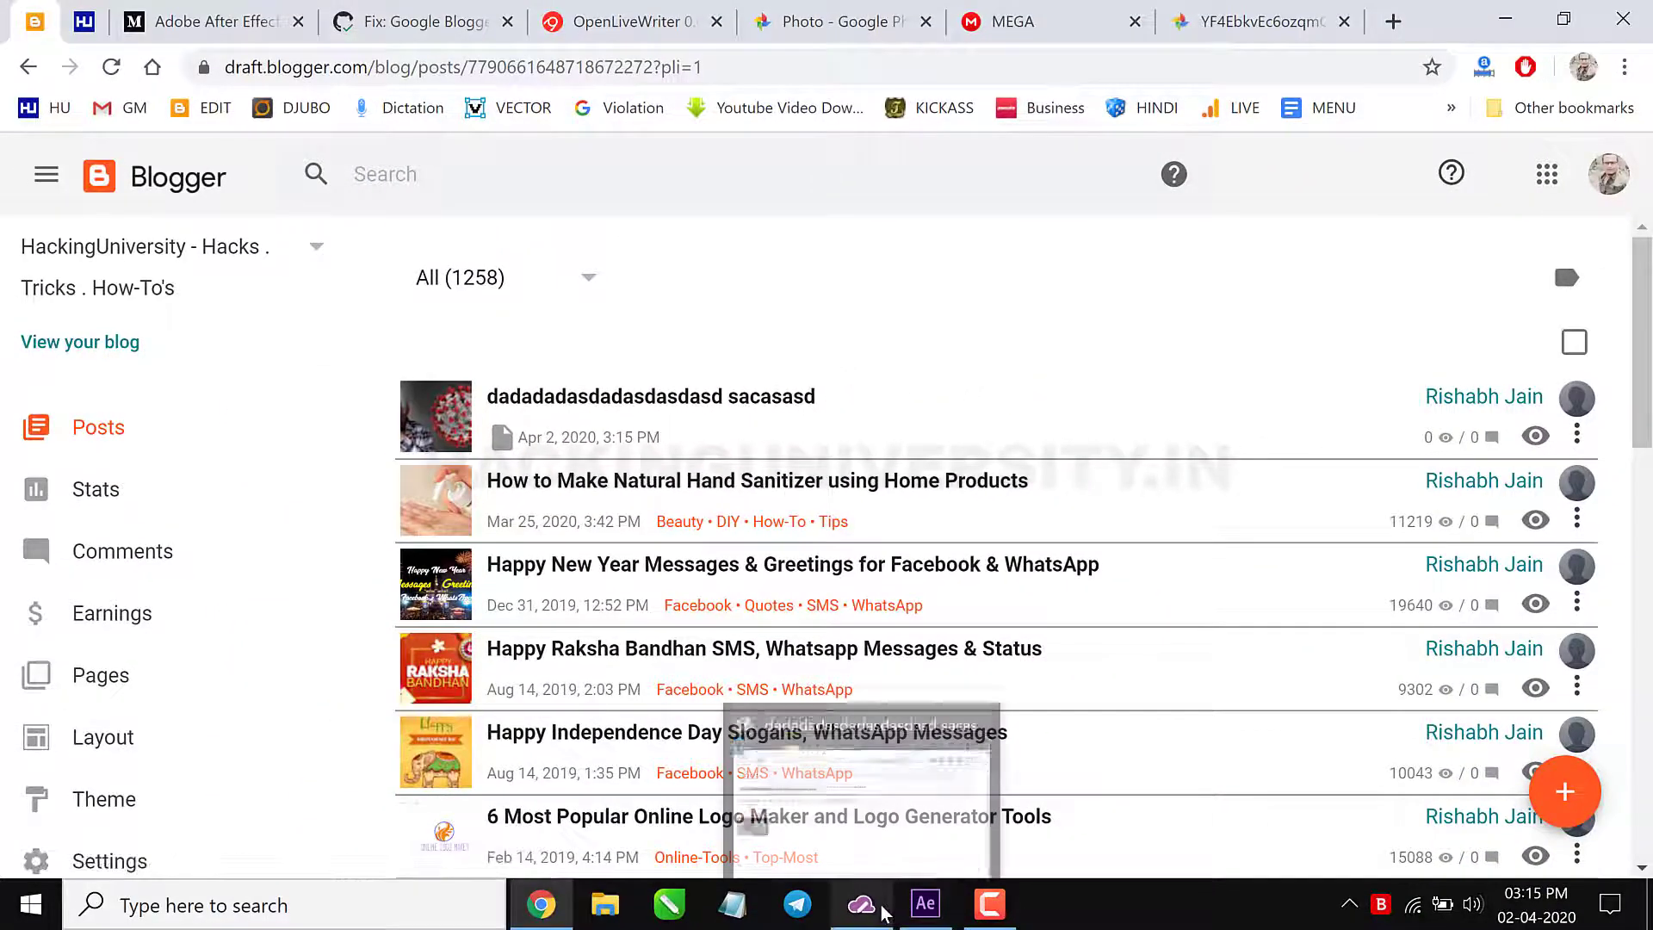
pyautogui.click(860, 901)
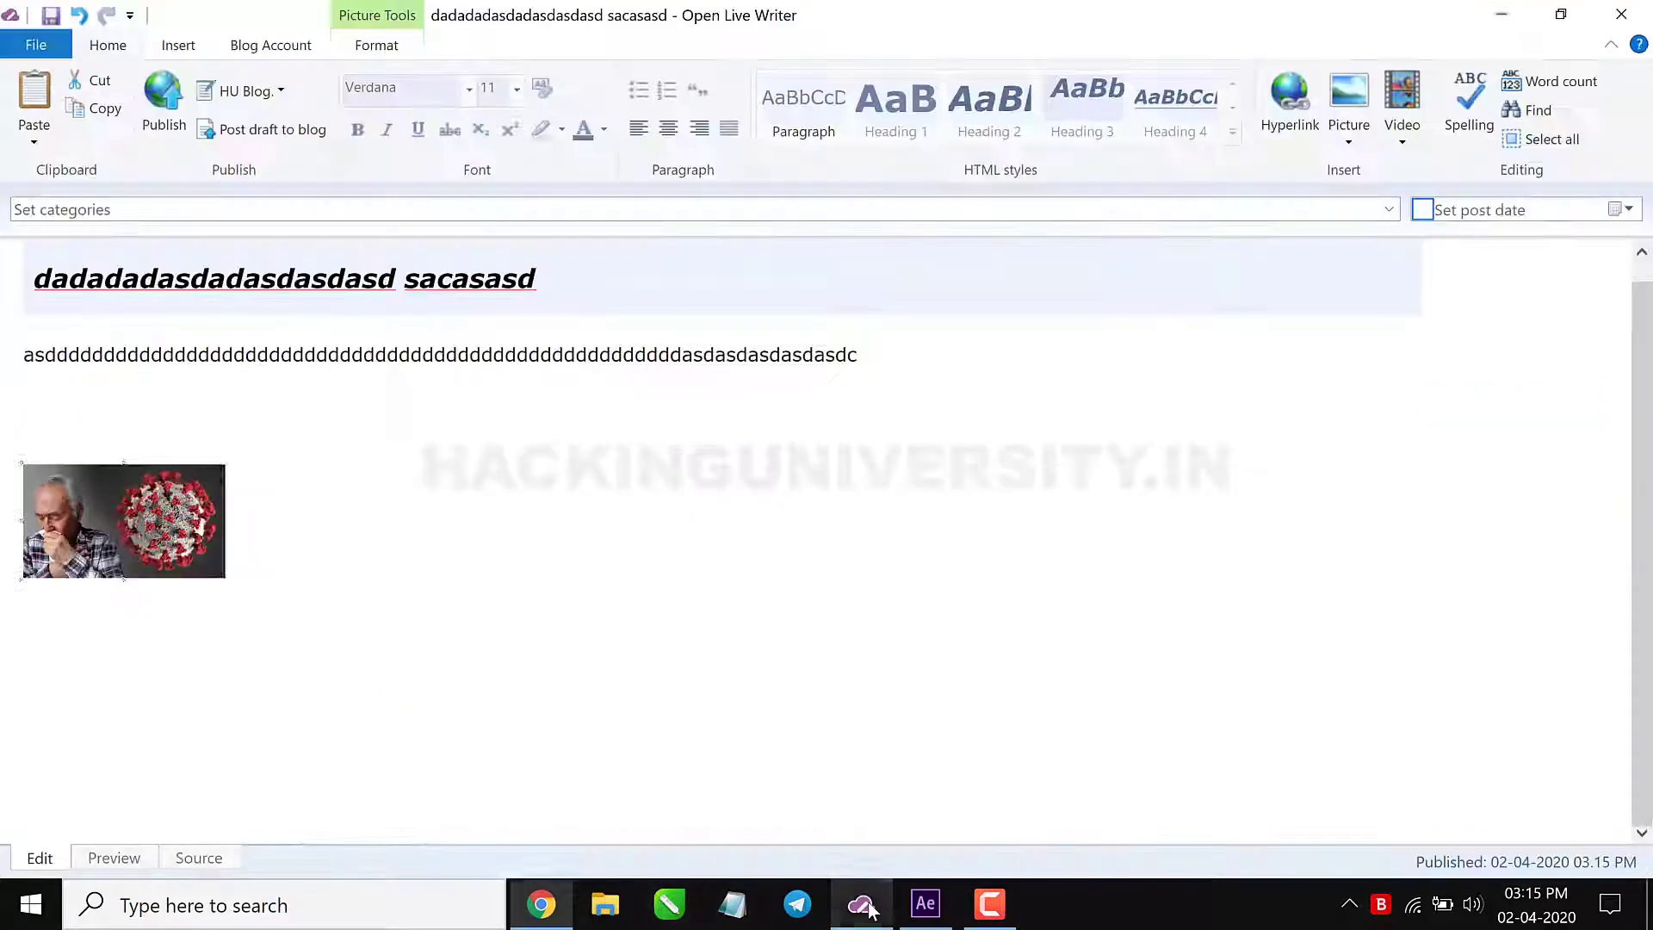